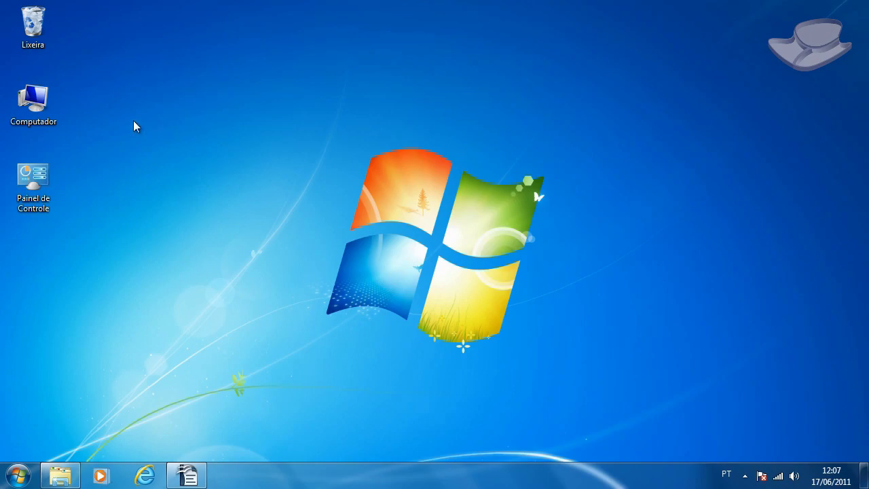
# - Open the Painel de Controle from the Windows 7 desktop
pyautogui.click(34, 122)
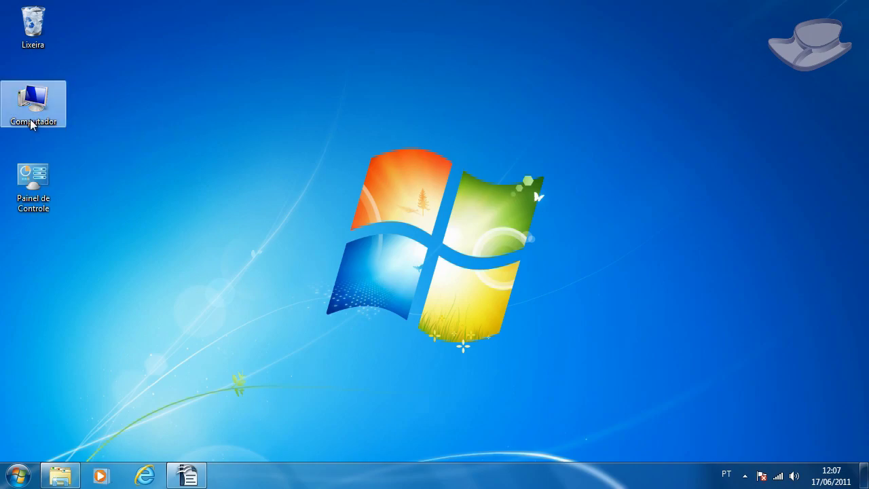
pyautogui.click(25, 190)
pyautogui.doubleClick(30, 190)
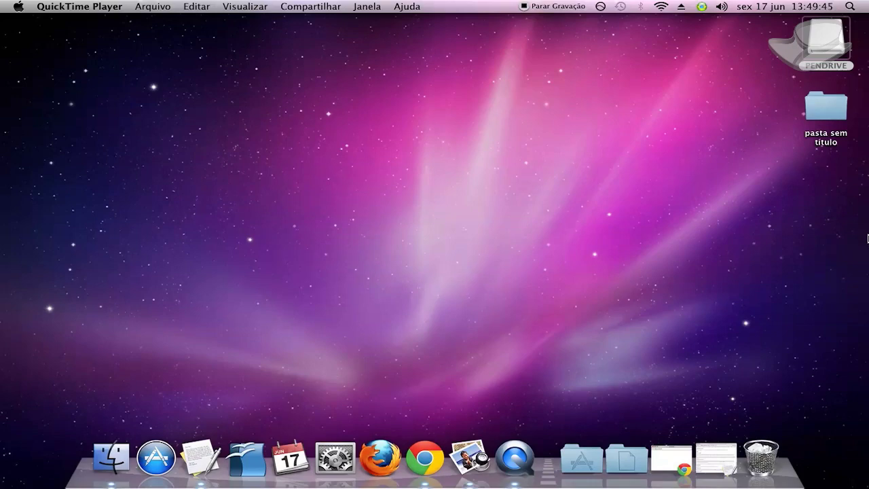
# - Switch to the Mac desktop and select the PENDRIVE drive, followed by the folder "pasta sem título"
pyautogui.click(837, 53)
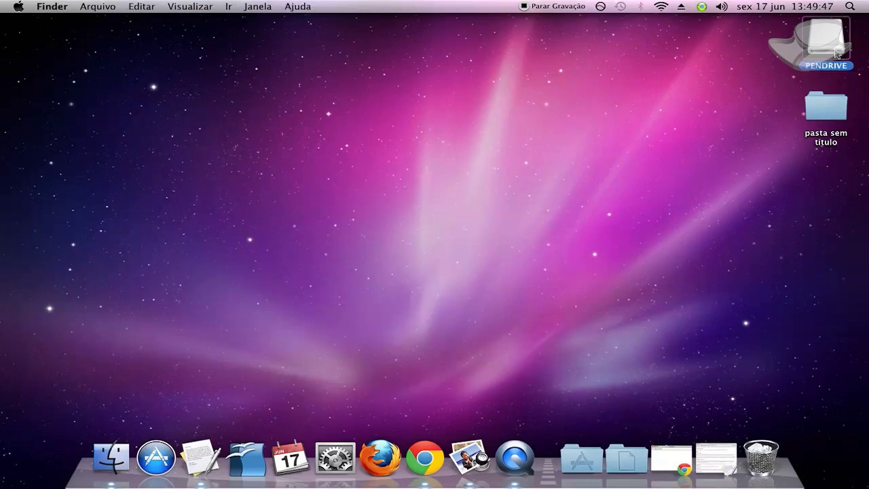
pyautogui.click(847, 124)
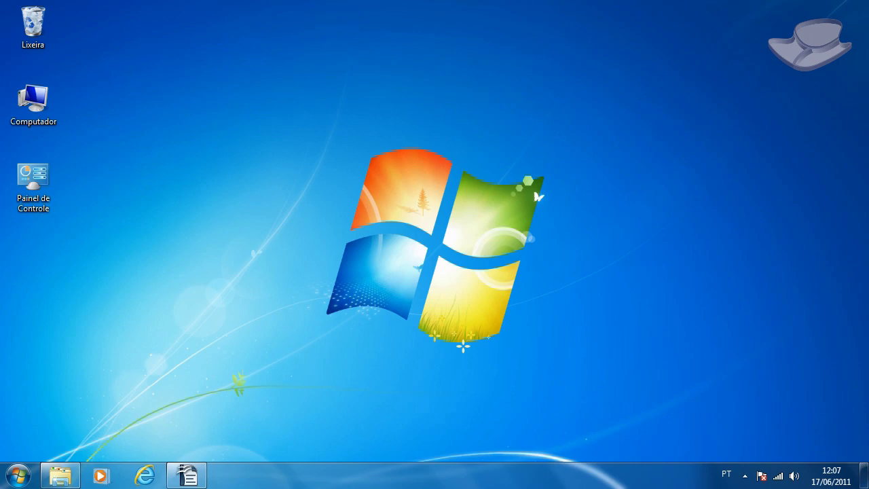
# - Switch to the Windows desktop, open the Painel de Controle to view its settings categories, and close it
pyautogui.click(31, 123)
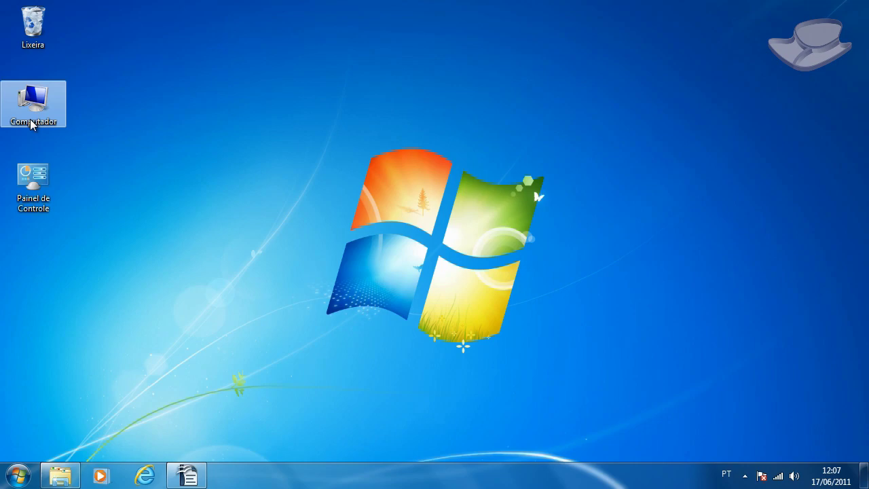
pyautogui.click(31, 188)
pyautogui.doubleClick(31, 188)
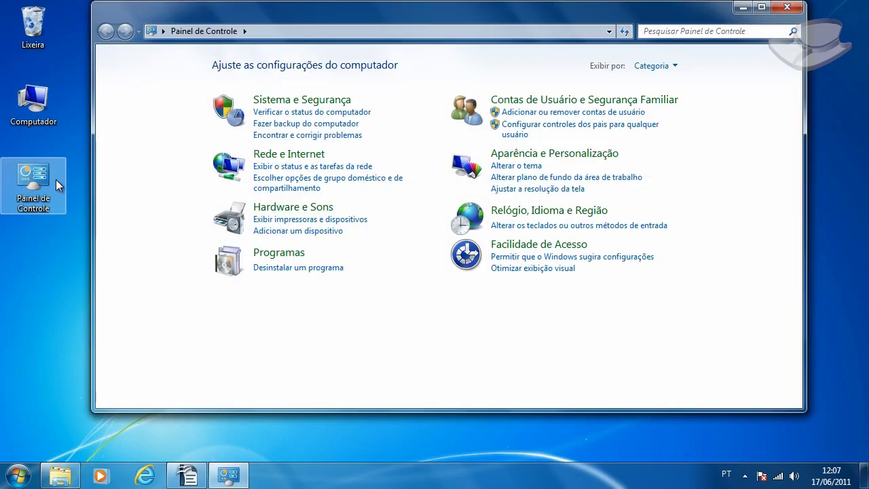
pyautogui.click(788, 8)
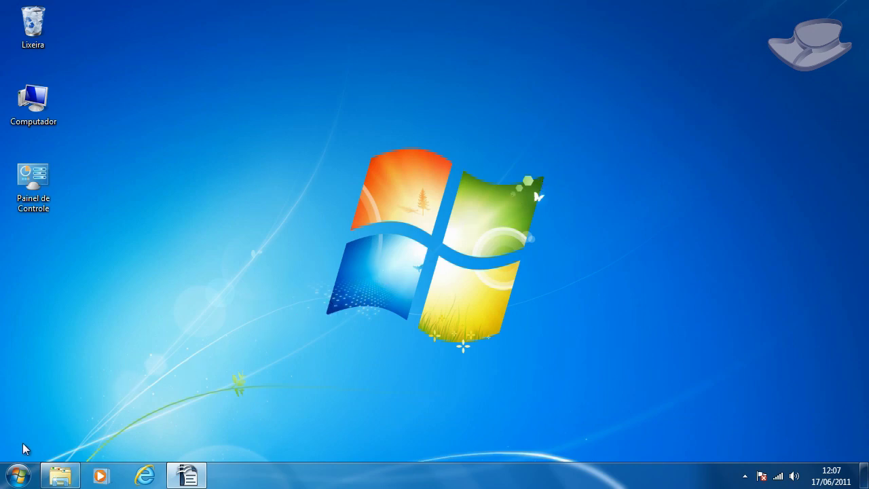
# - View the list of all installed programs in Windows and return to the short program list
pyautogui.click(14, 477)
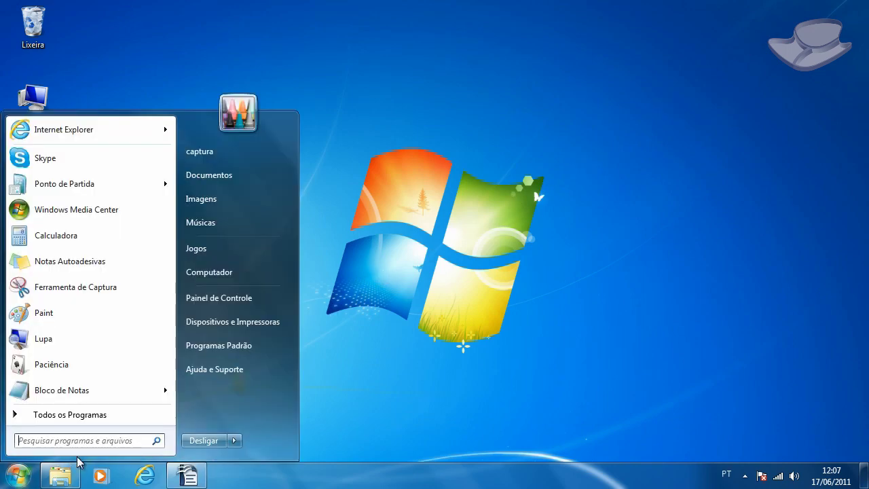
pyautogui.click(70, 415)
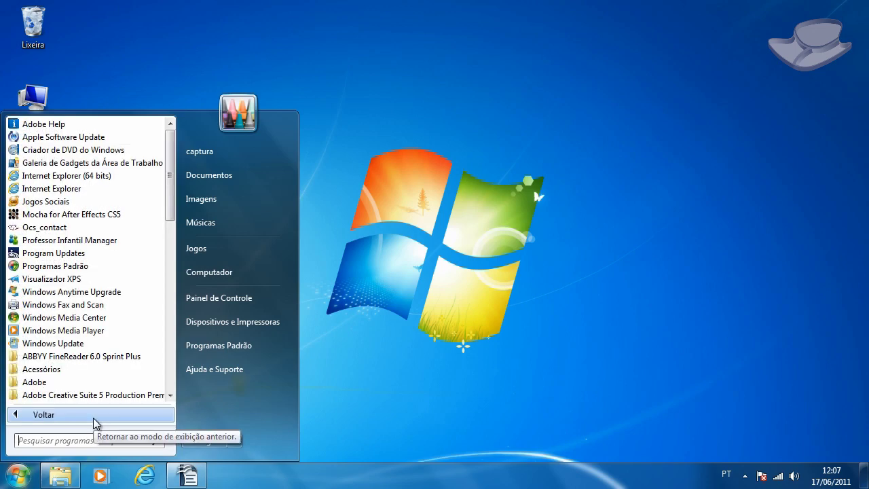
pyautogui.click(94, 419)
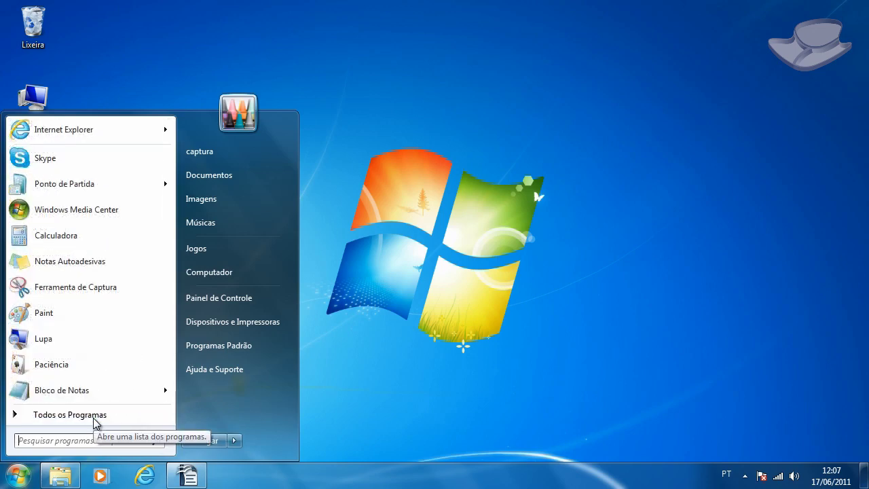
pyautogui.click(94, 419)
pyautogui.click(93, 419)
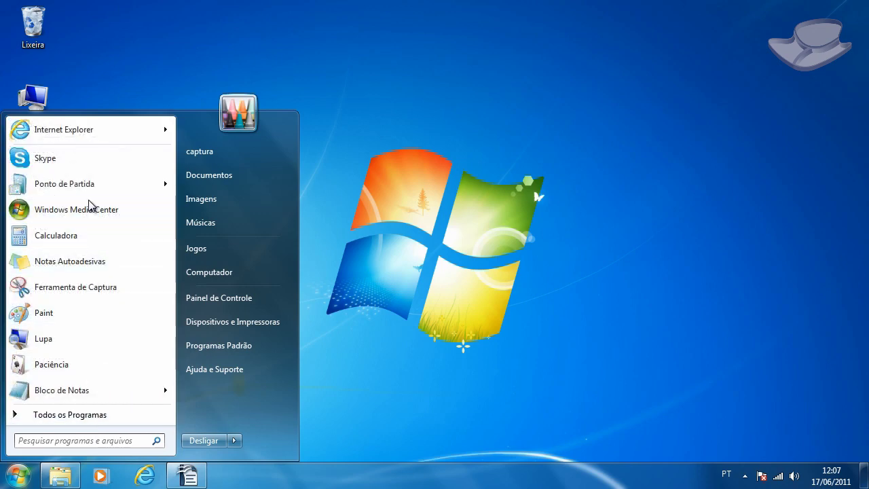
# - Launch Internet Explorer, maximize its window on the Baixaki home page, and dismiss the session restore notice
pyautogui.click(88, 129)
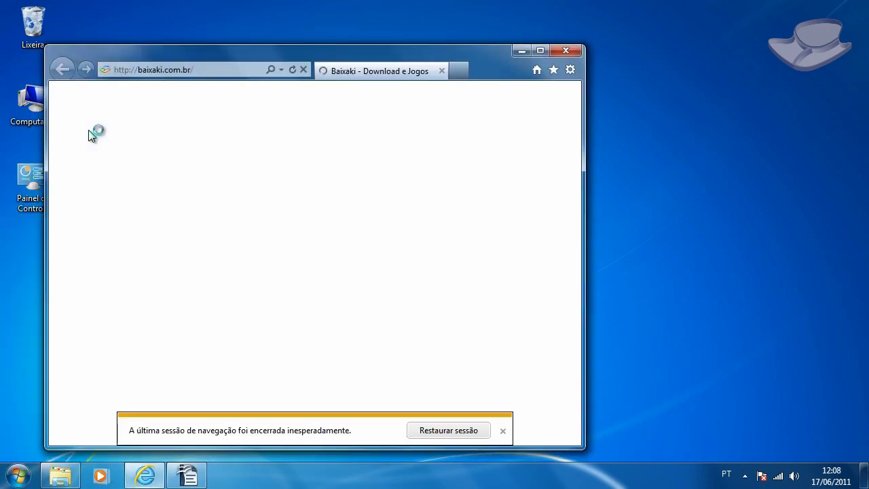
pyautogui.click(541, 51)
pyautogui.scroll(-5, 781, 208)
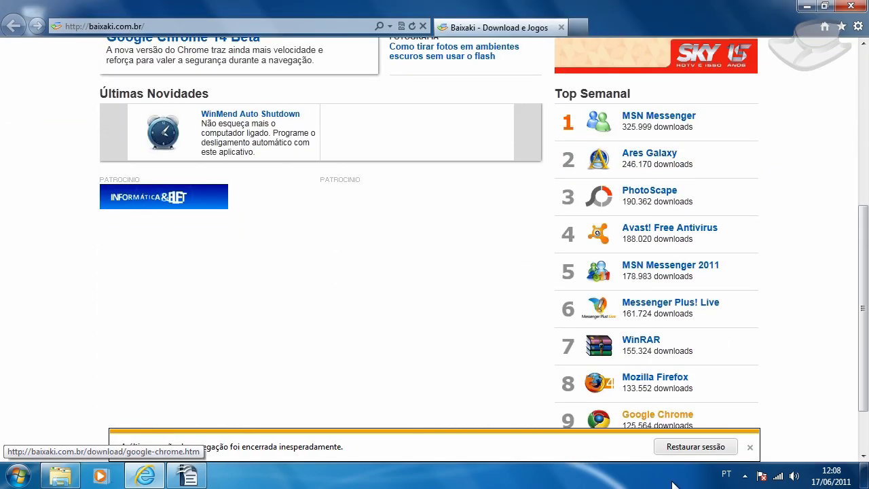
pyautogui.click(750, 447)
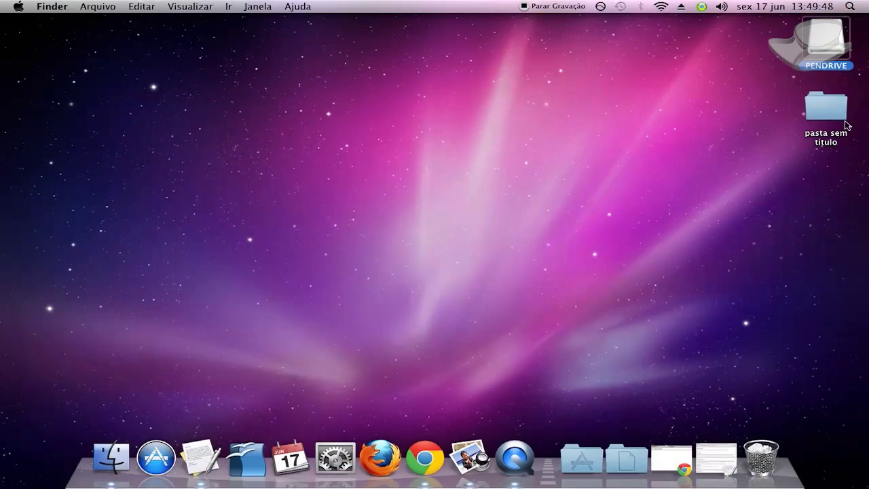
# - Switch to the Mac desktop and examine the system commands and the Finder commands from Arquivo through Ajuda
pyautogui.click(846, 124)
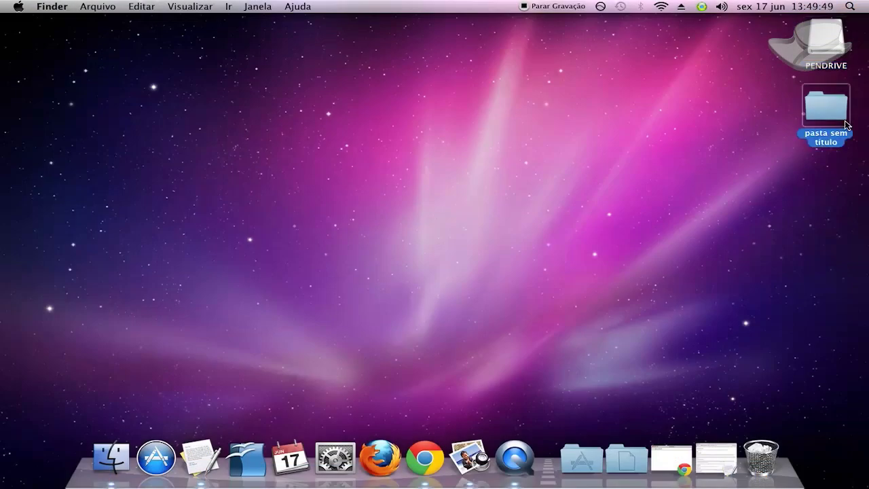
pyautogui.click(758, 182)
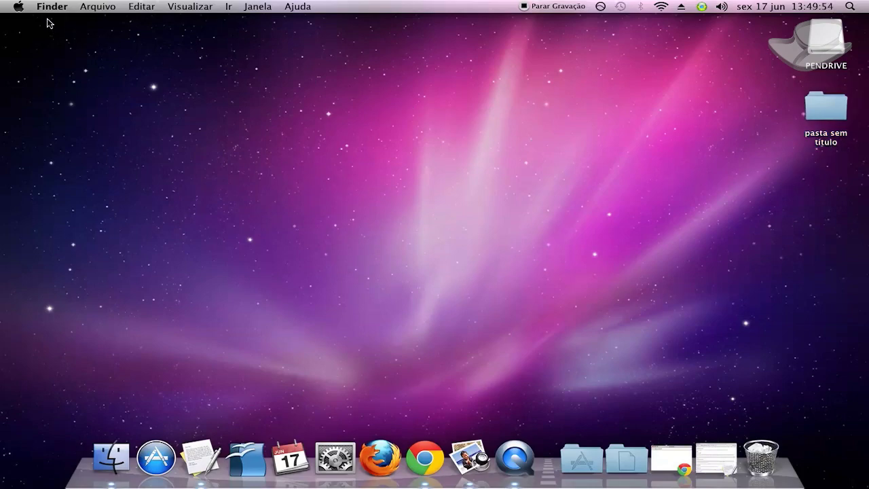
pyautogui.click(19, 8)
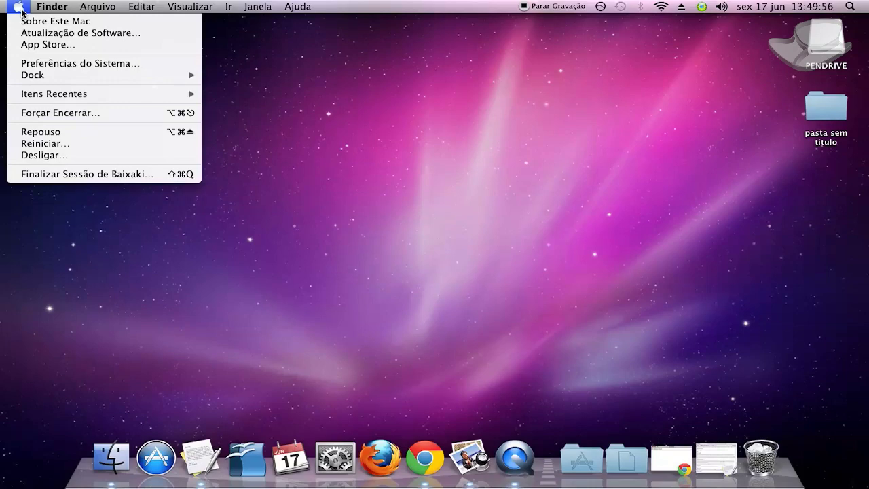
pyautogui.moveTo(36, 12)
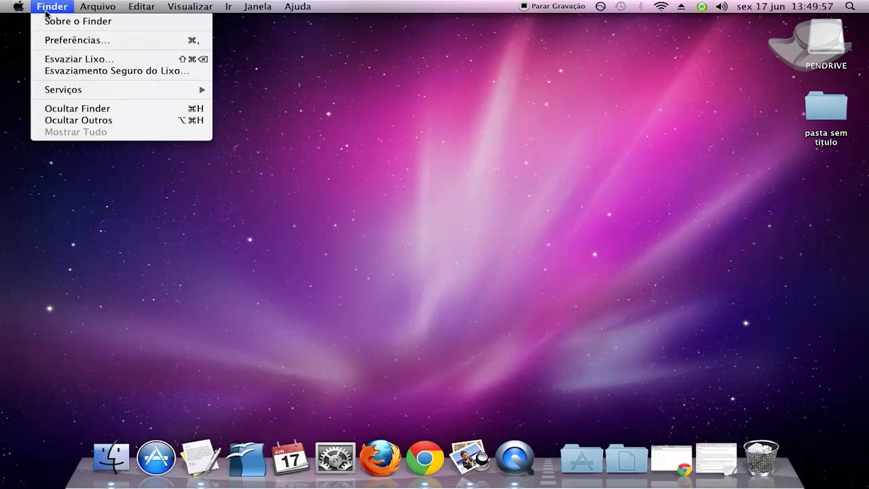
pyautogui.moveTo(83, 13)
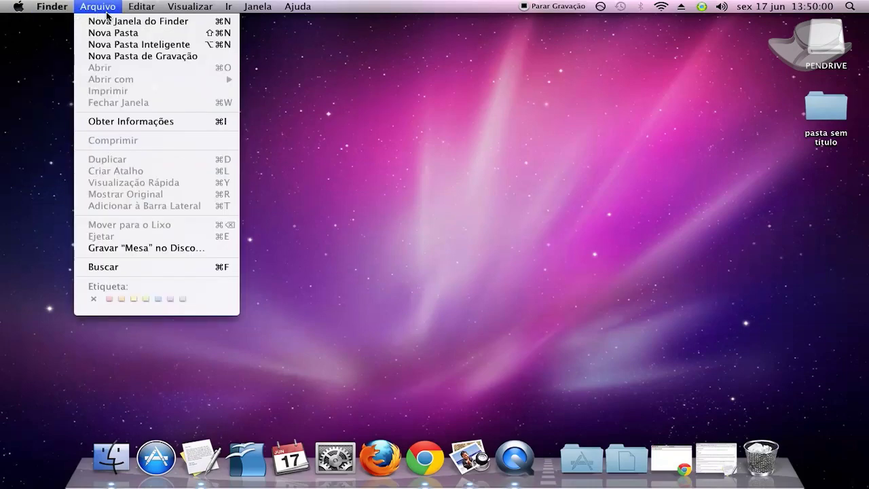
pyautogui.moveTo(137, 14)
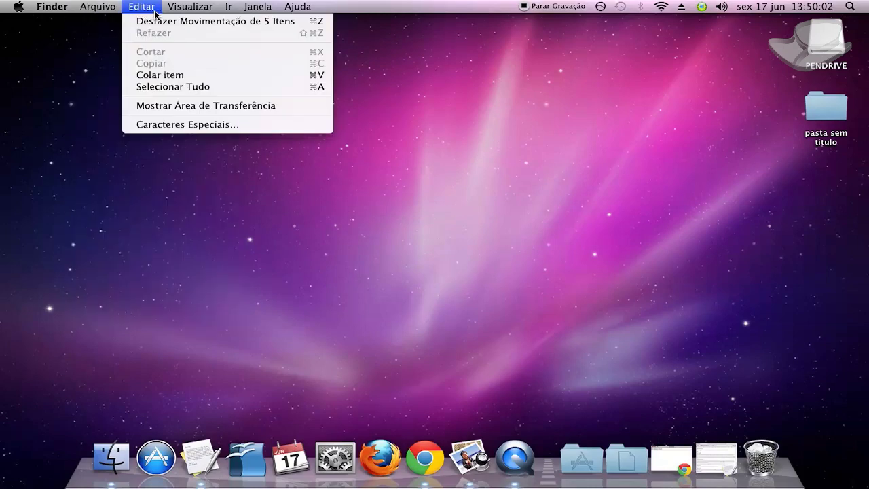
pyautogui.moveTo(170, 14)
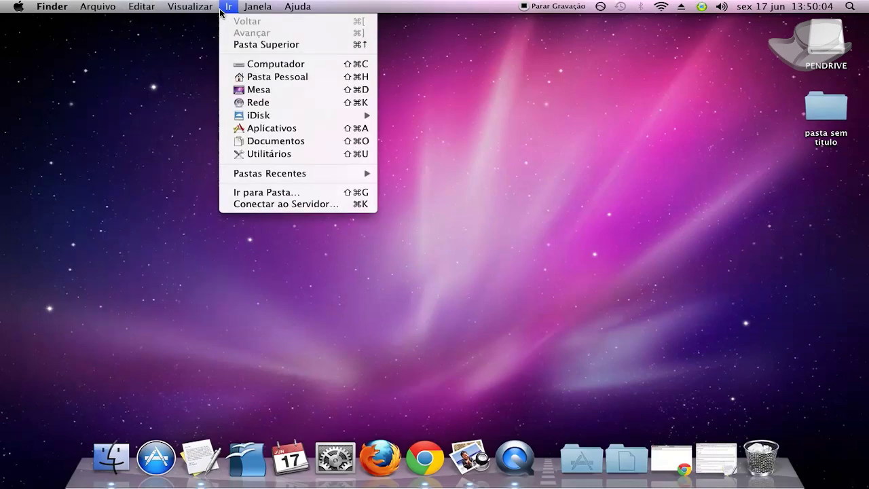
pyautogui.moveTo(242, 12)
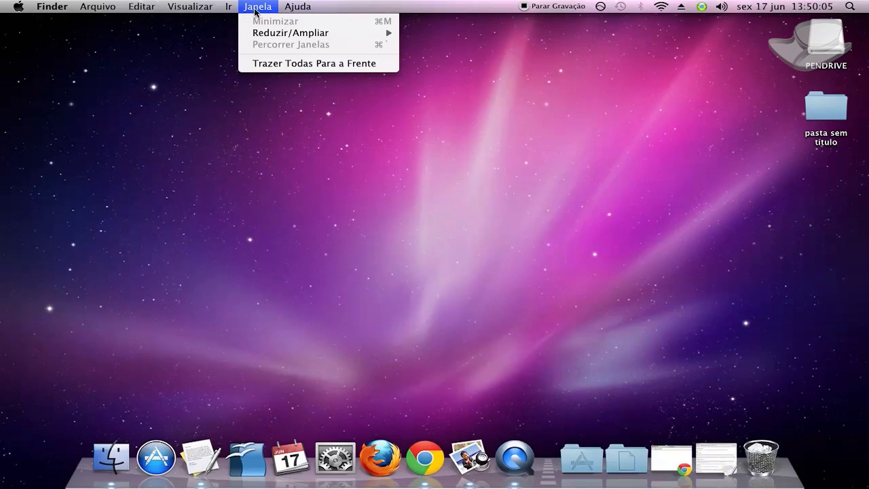
pyautogui.moveTo(298, 8)
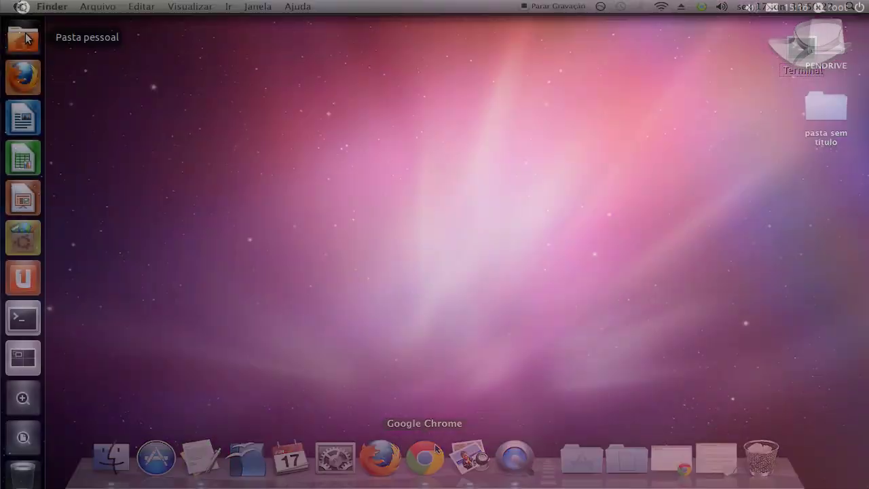
# - Switch to Ubuntu, open the Pasta pessoal to view its contents, and close it
pyautogui.click(27, 40)
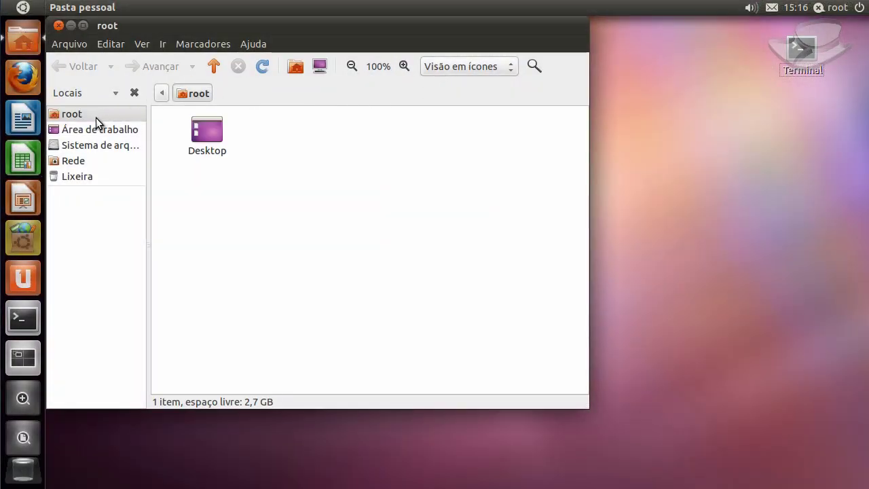
pyautogui.click(58, 25)
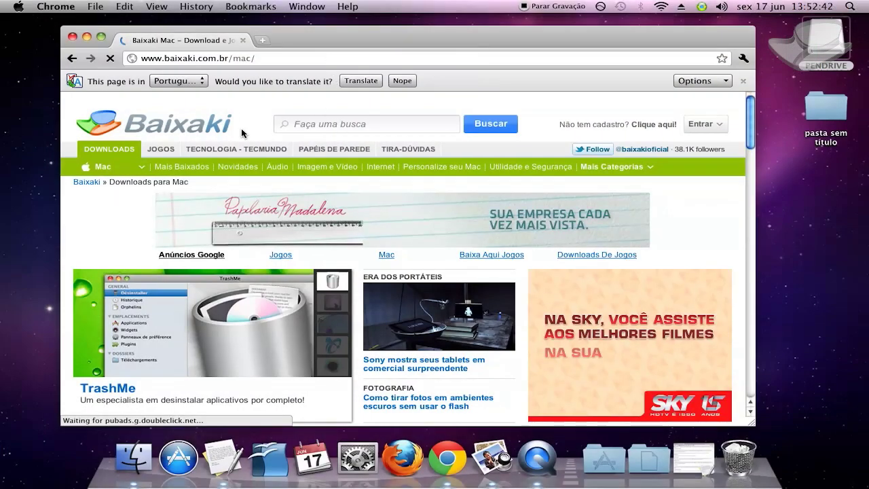
# - In Internet Explorer on Windows, open the PhotoScape page from Baixaki's Top Semanal list and start its download
pyautogui.moveTo(141, 173)
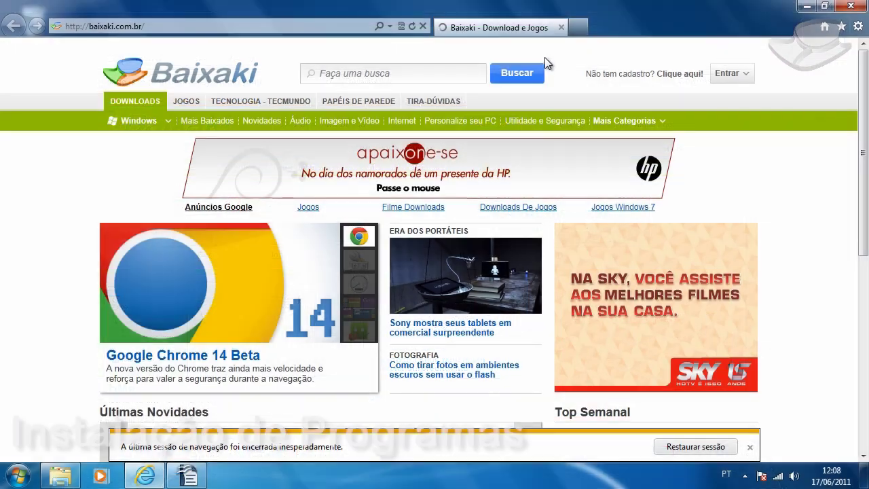
pyautogui.scroll(-5, 778, 182)
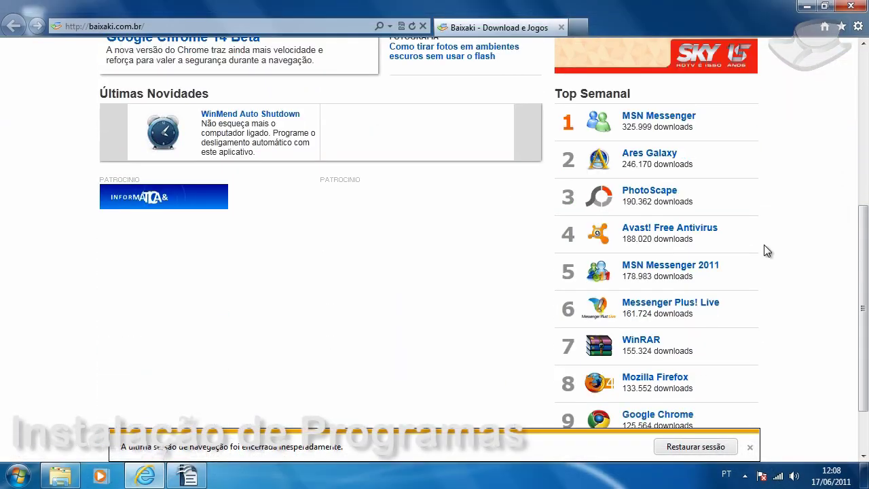
pyautogui.click(751, 449)
pyautogui.click(652, 194)
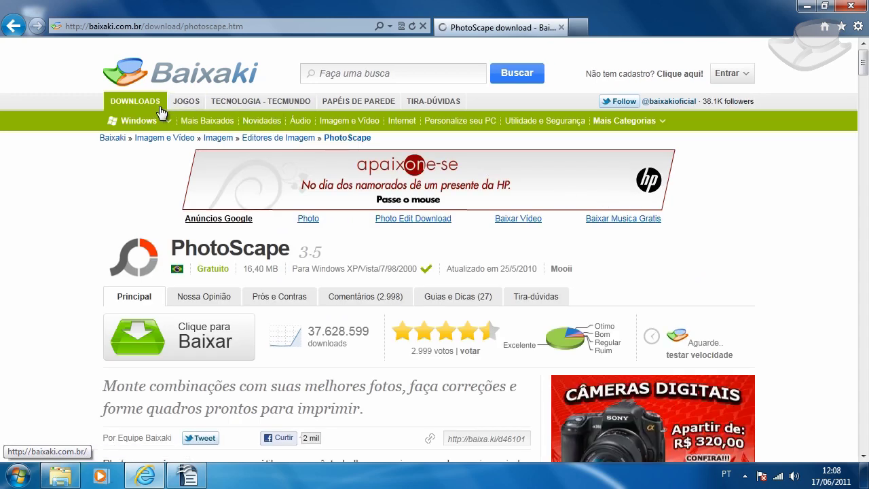
pyautogui.moveTo(153, 126)
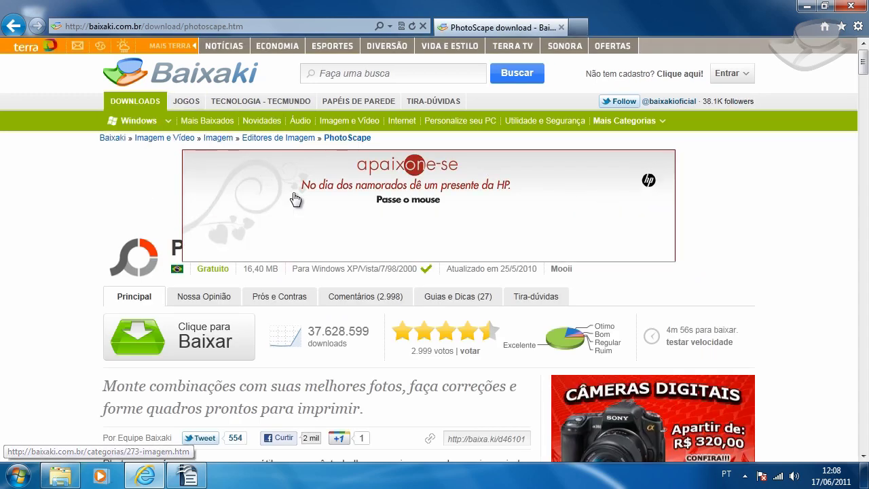
pyautogui.click(138, 348)
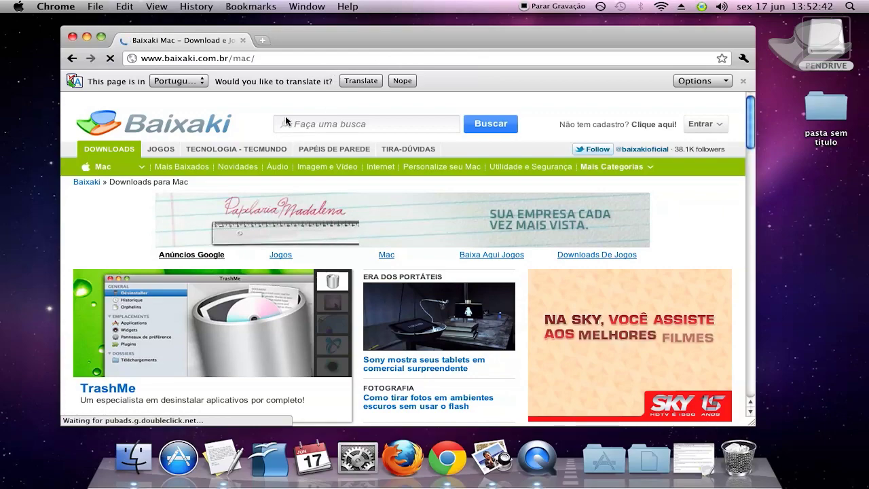
# - In the Central de Programas do Ubuntu, choose Metal Blob Solid from the Arcade games for installation
pyautogui.moveTo(140, 168)
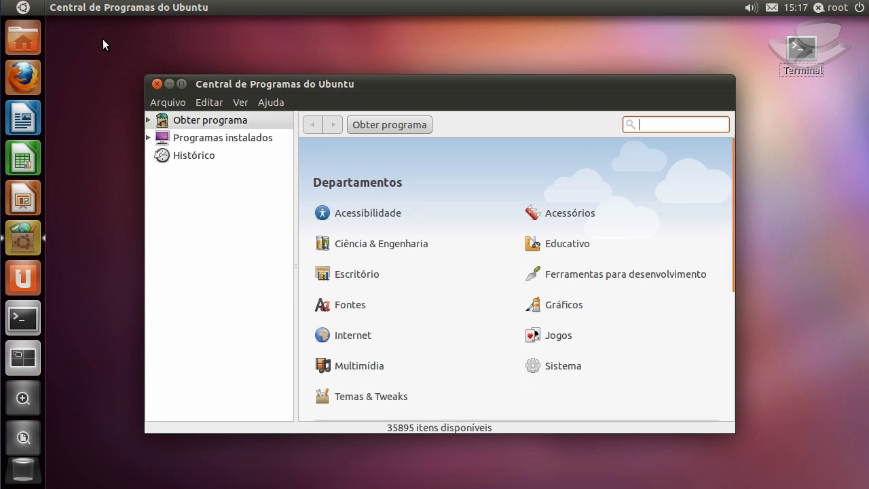
pyautogui.click(557, 337)
pyautogui.click(355, 211)
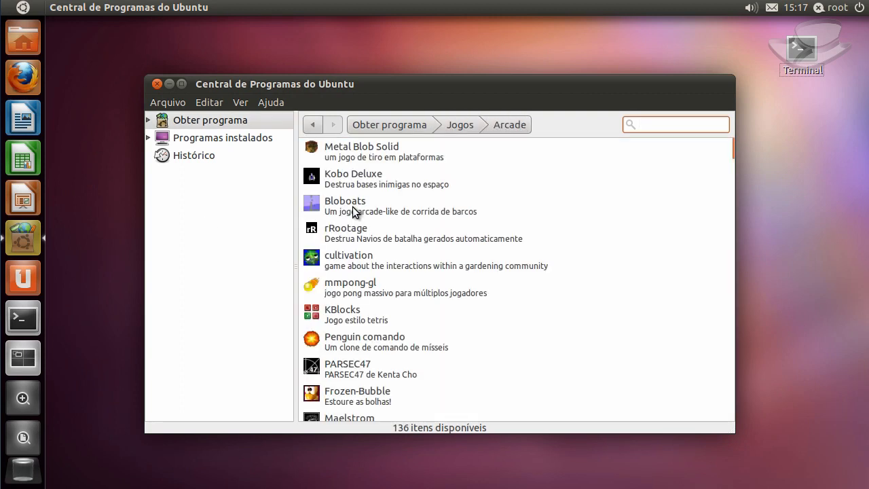
pyautogui.click(346, 153)
pyautogui.click(695, 175)
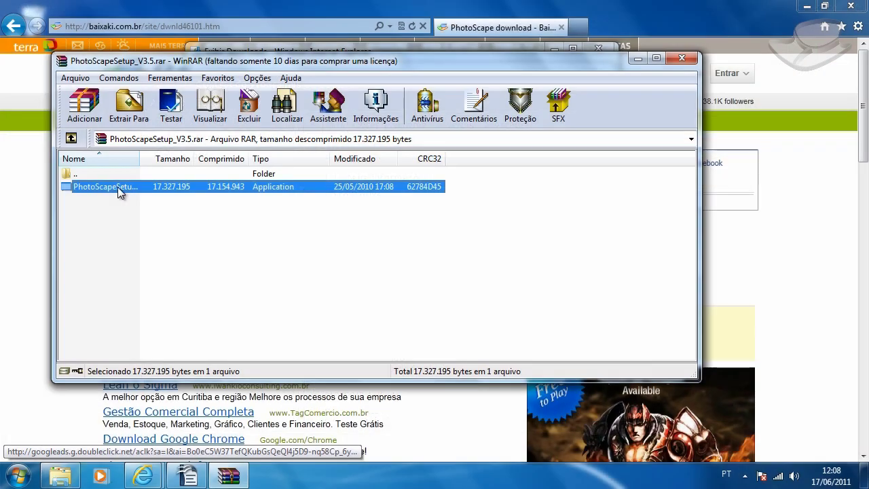
# - Run the PhotoScape V3.5 setup from the PhotoScapeSetup_V3.5.rar archive and accept its license agreement
pyautogui.doubleClick(116, 187)
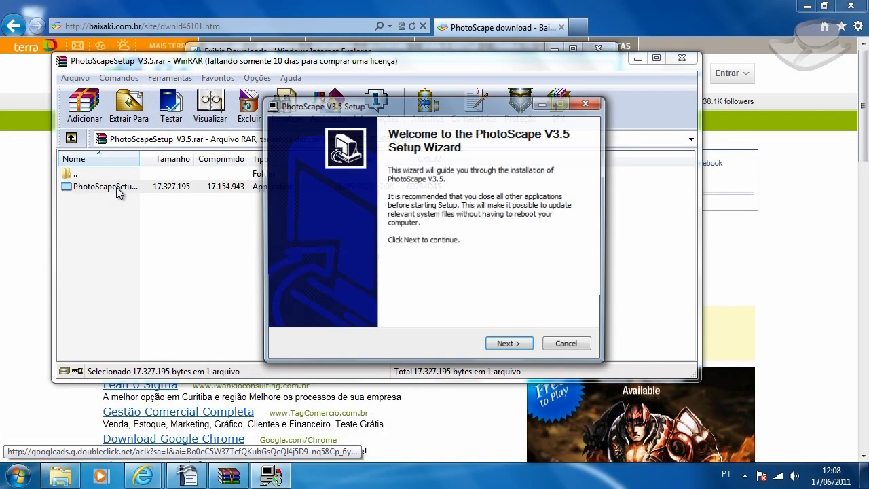
pyautogui.click(521, 347)
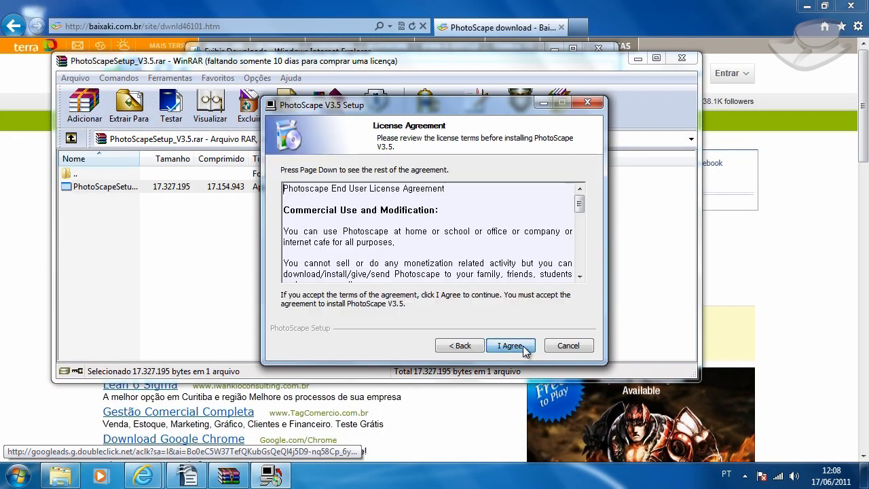
pyautogui.click(525, 349)
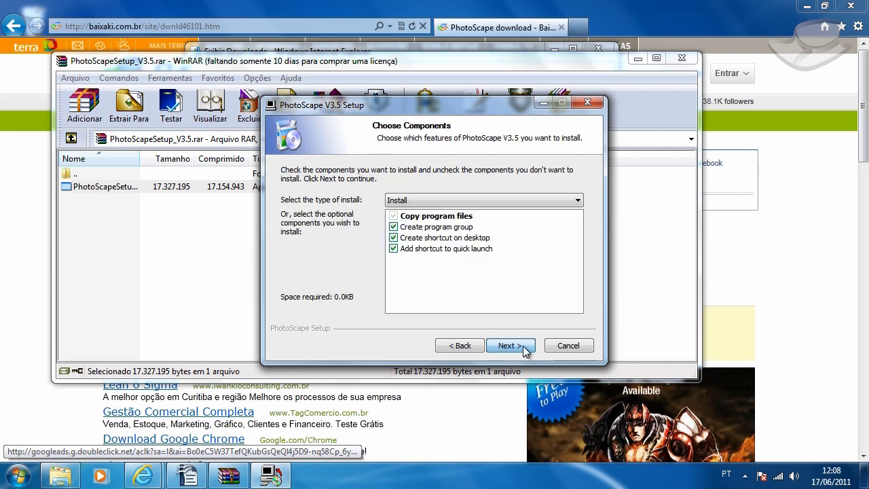
# - Exclude the quick launch shortcut, the desktop shortcut and the program group from the PhotoScape components
pyautogui.click(460, 248)
pyautogui.click(460, 238)
pyautogui.click(462, 227)
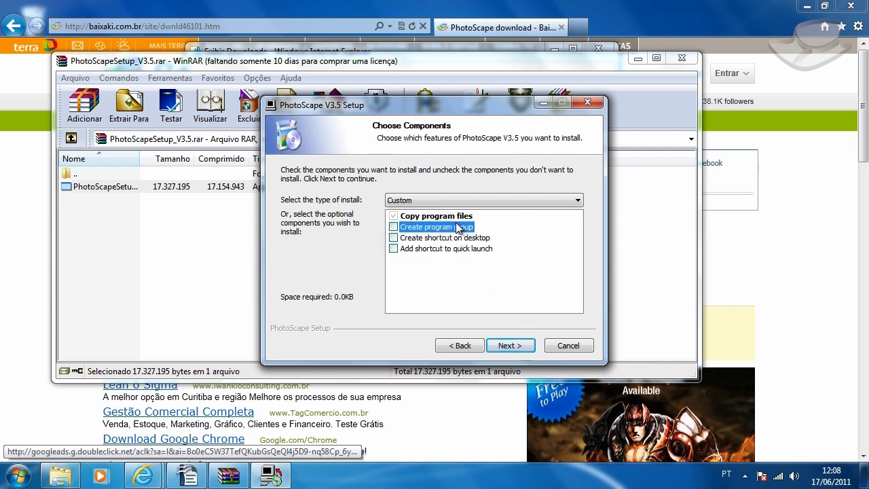
# - Keep the destination folder C:\Program Files (x86)\PhotoScape and start the installation without the Google Toolbar
pyautogui.click(509, 346)
pyautogui.click(520, 348)
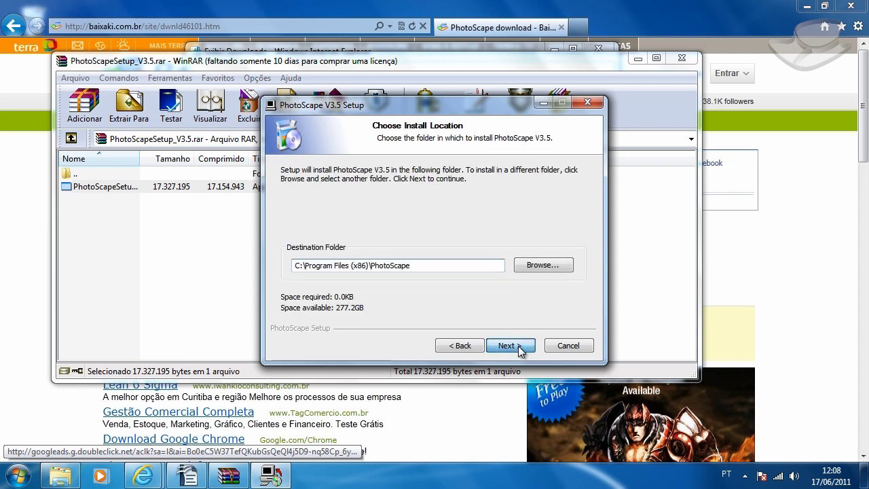
pyautogui.click(339, 249)
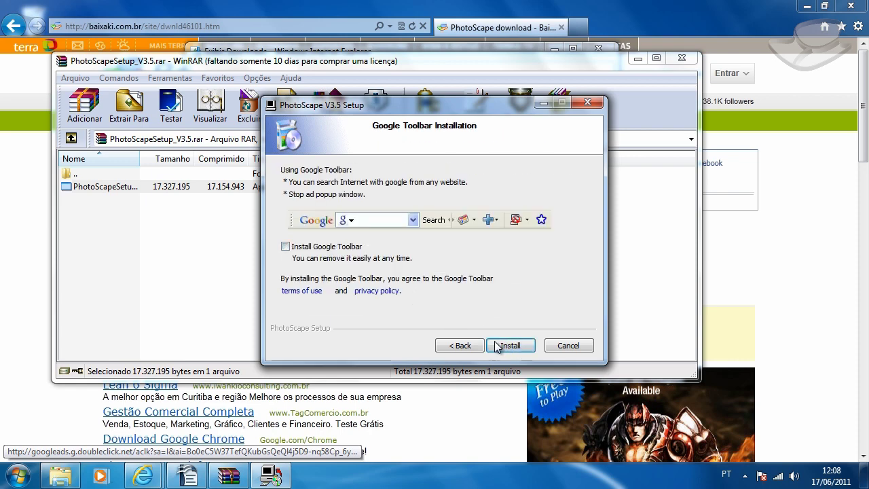
pyautogui.click(508, 347)
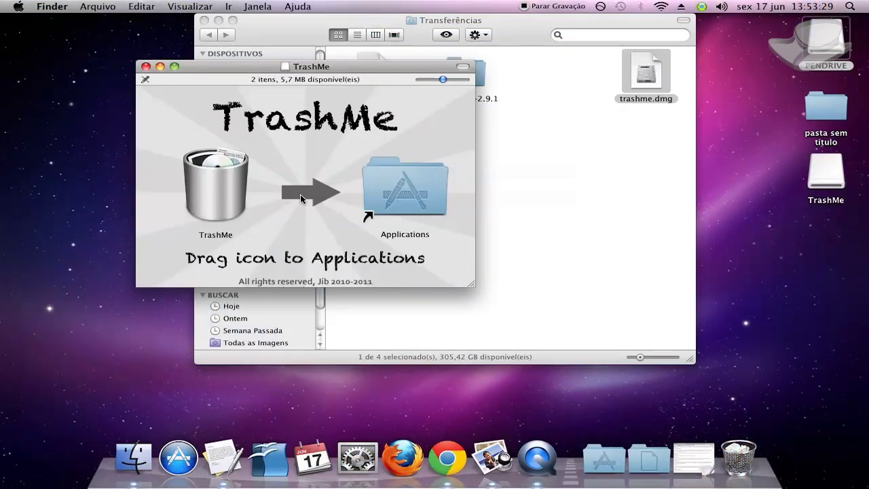
# - On the Mac, install TrashMe into Applications, and uninstall it by moving it from Aplicativos to the Trash
pyautogui.moveTo(205, 182); pyautogui.dragTo(550, 186)
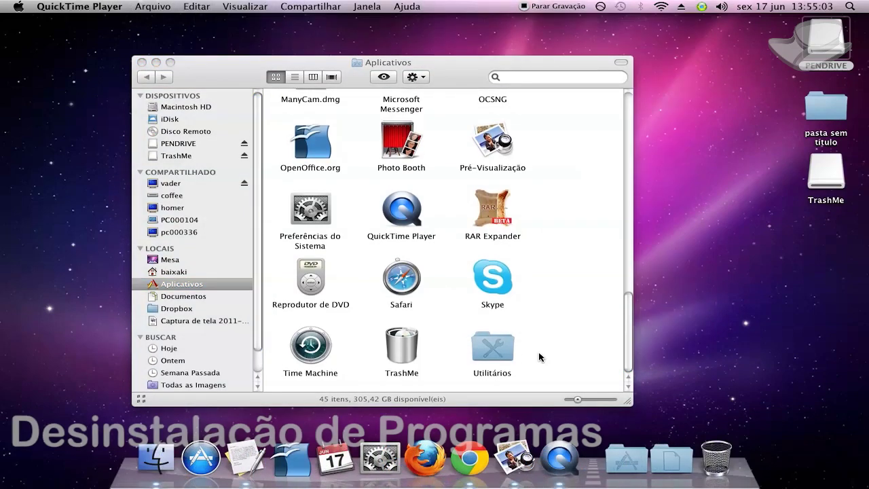
pyautogui.moveTo(407, 347); pyautogui.dragTo(718, 439)
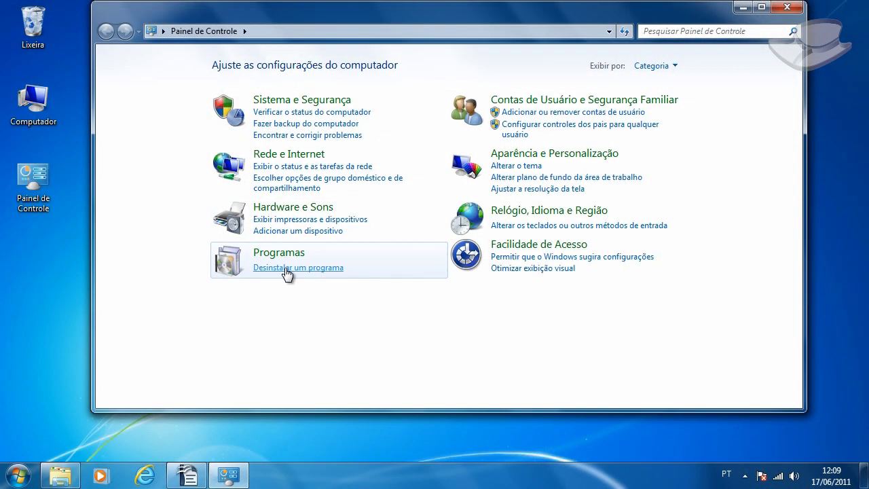
# - In the Windows Painel de Controle, uninstall PhotoScape, continuing despite other connected users
pyautogui.click(287, 270)
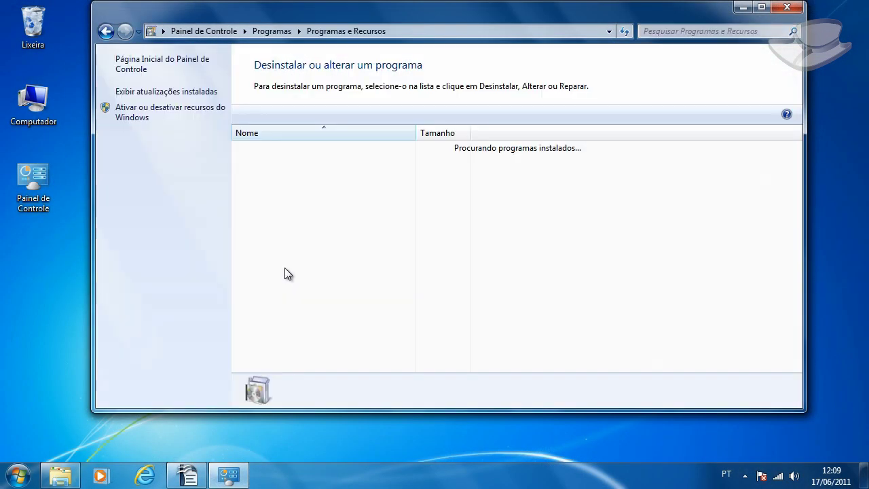
pyautogui.click(301, 267)
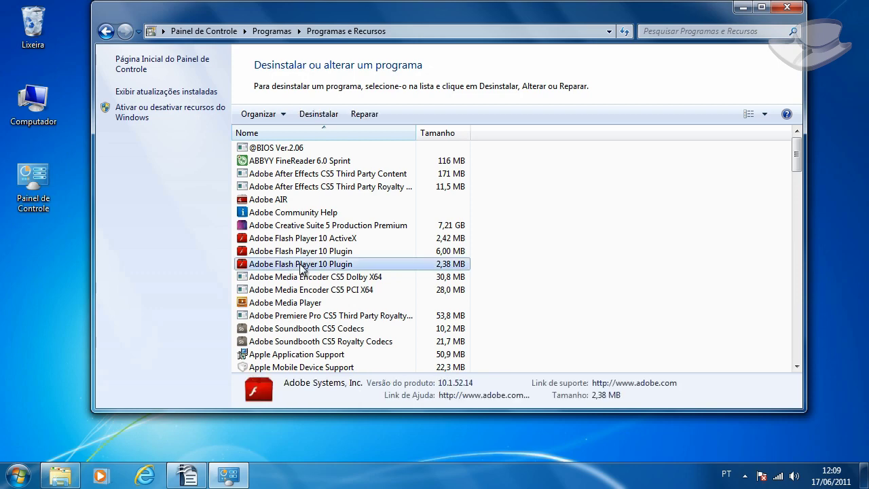
pyautogui.press('p')
pyautogui.doubleClick(294, 186)
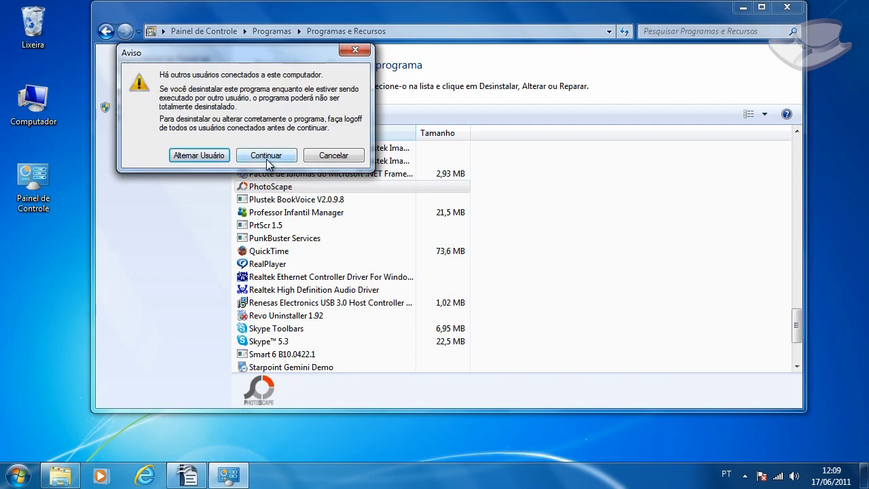
pyautogui.click(266, 155)
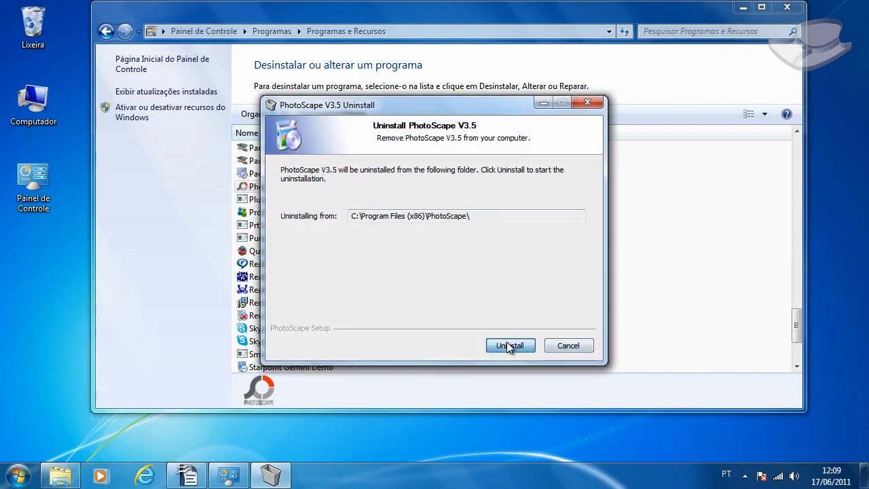
pyautogui.click(509, 345)
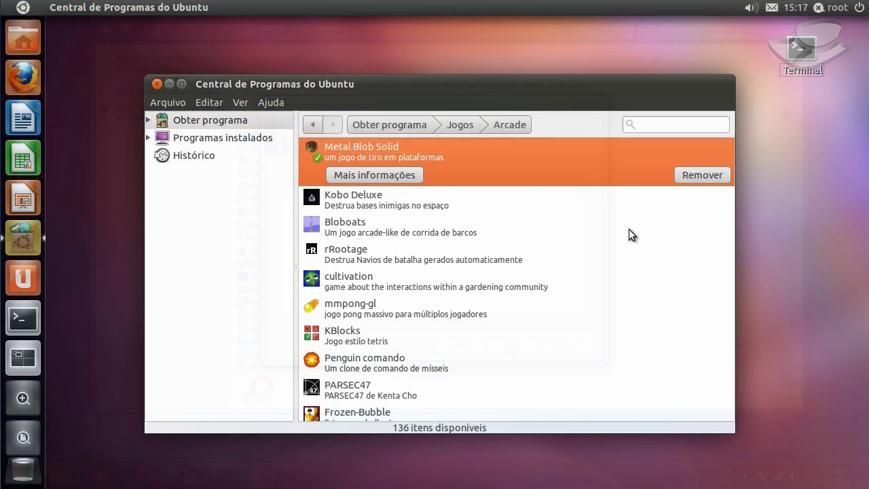
# - In the Central de Programas do Ubuntu, remove the game Metal Blob Solid
pyautogui.click(705, 175)
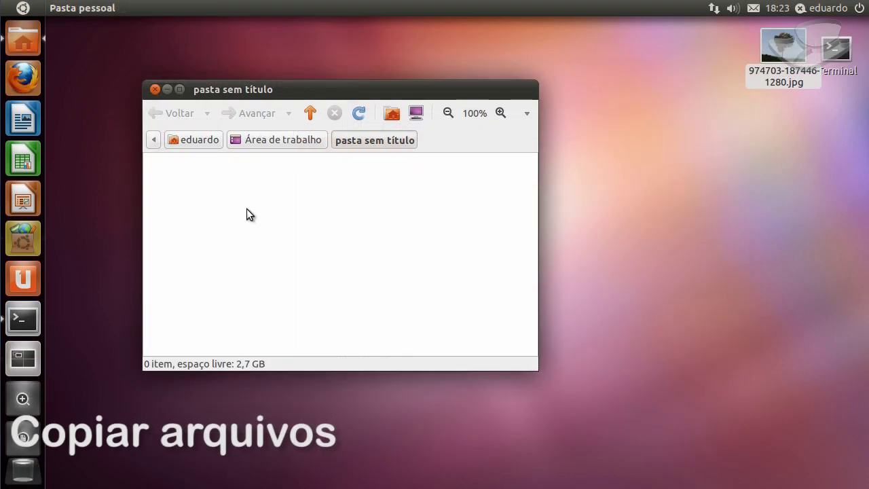
pyautogui.hotkey('ctrl', 'v')
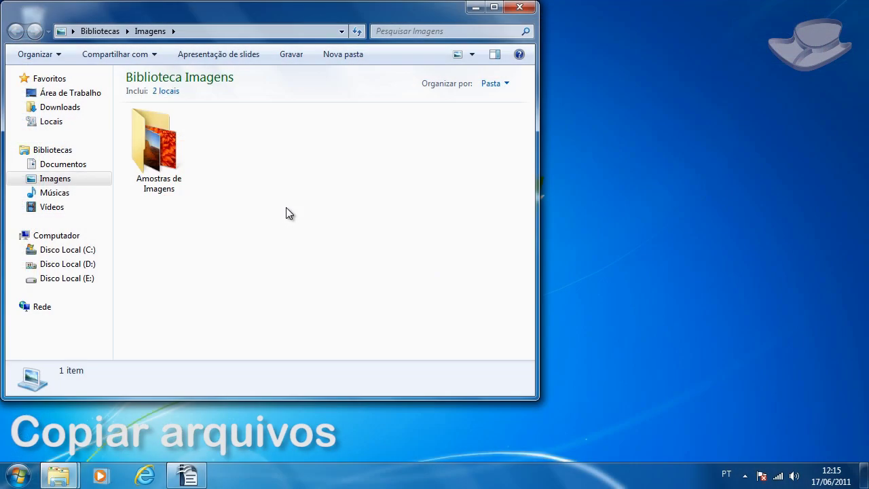
pyautogui.hotkey('ctrl', 'v')
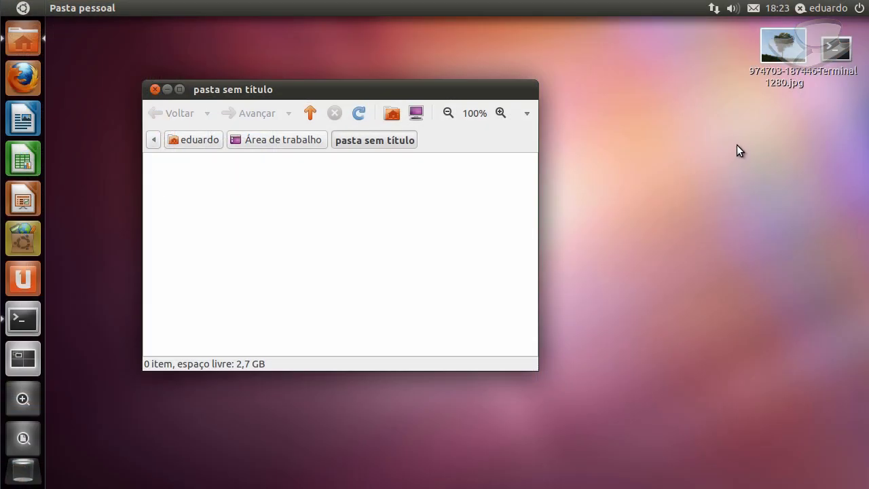
pyautogui.click(776, 78)
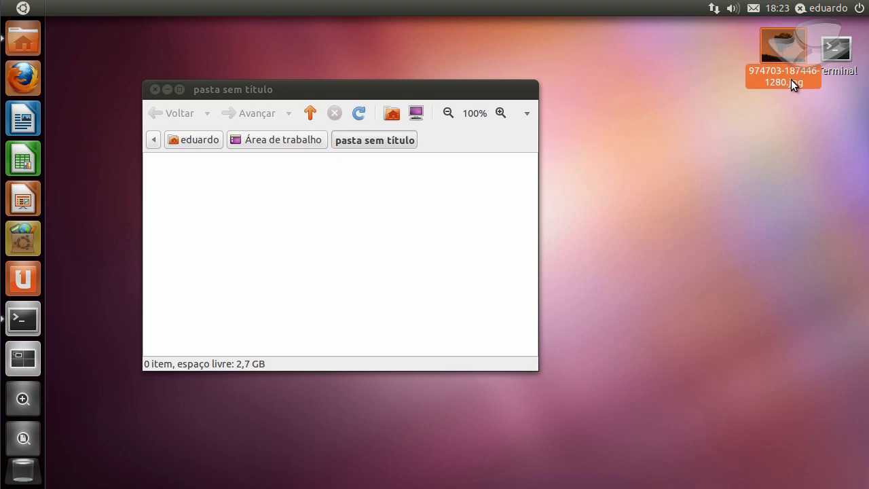
pyautogui.click(247, 209)
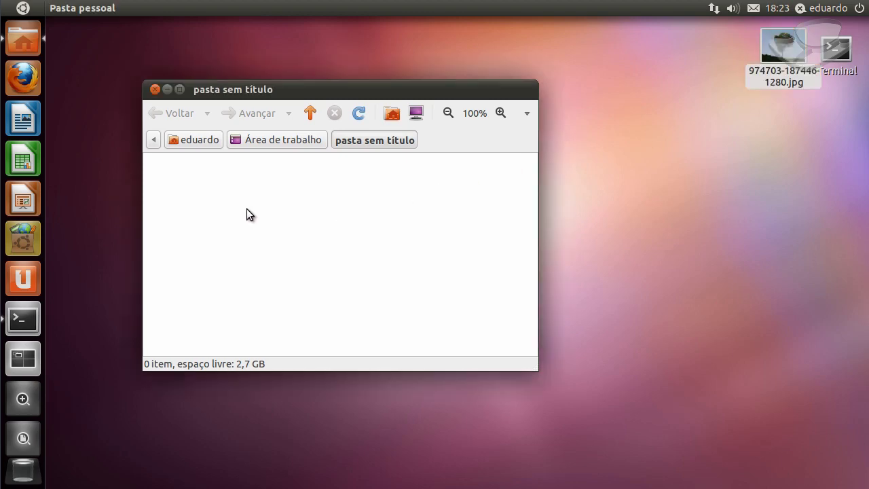
pyautogui.hotkey('ctrl', 'v')
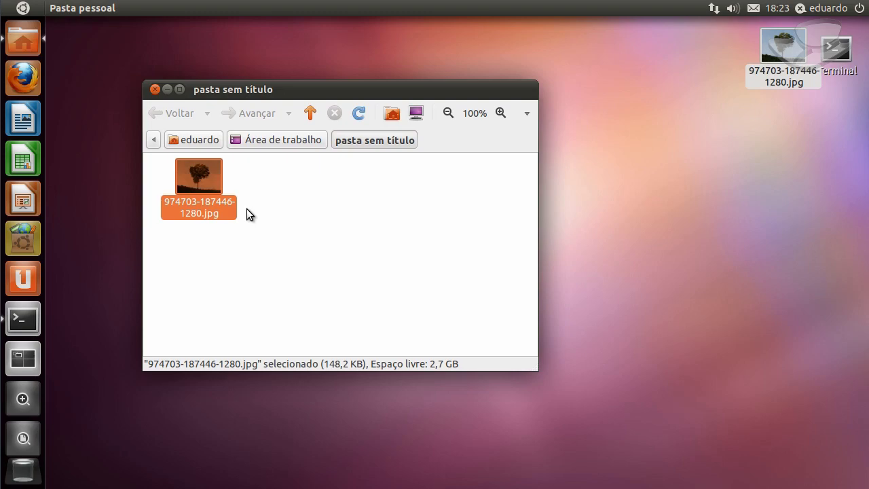
pyautogui.click(624, 172)
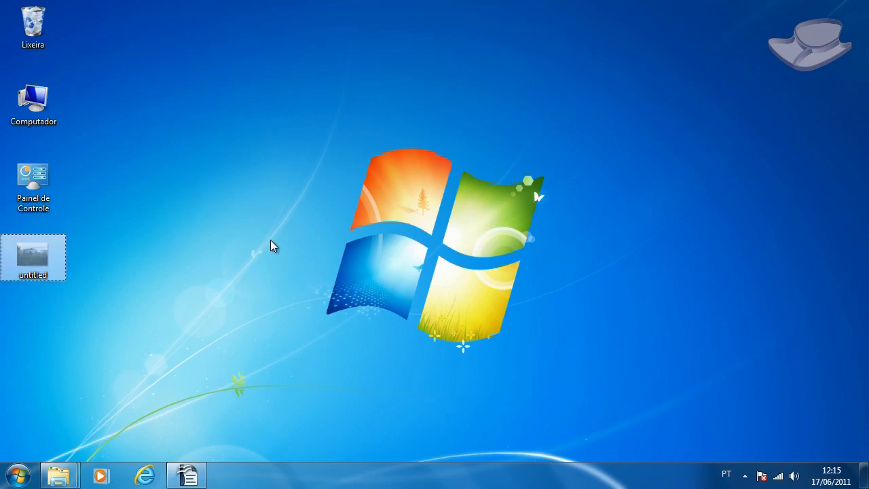
# - In Windows, open the Imagens library and paste the copied desktop picture untitled into it
pyautogui.click(20, 468)
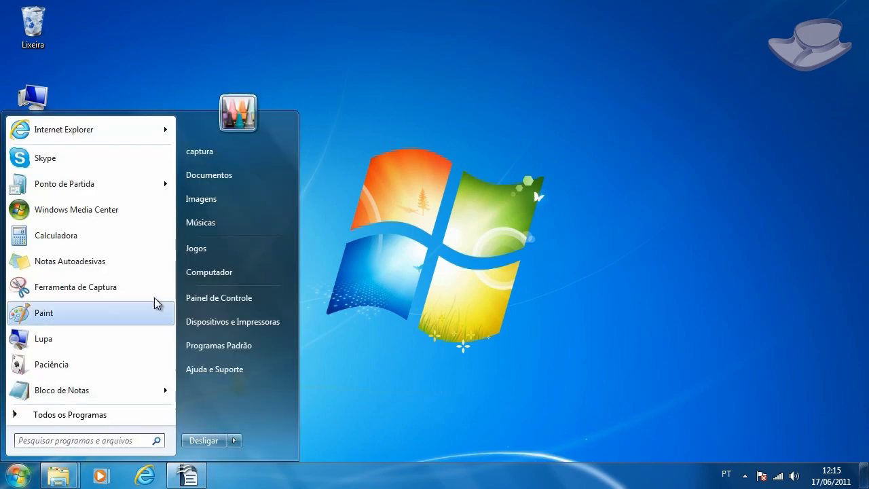
pyautogui.click(211, 203)
pyautogui.hotkey('ctrl', 'v')
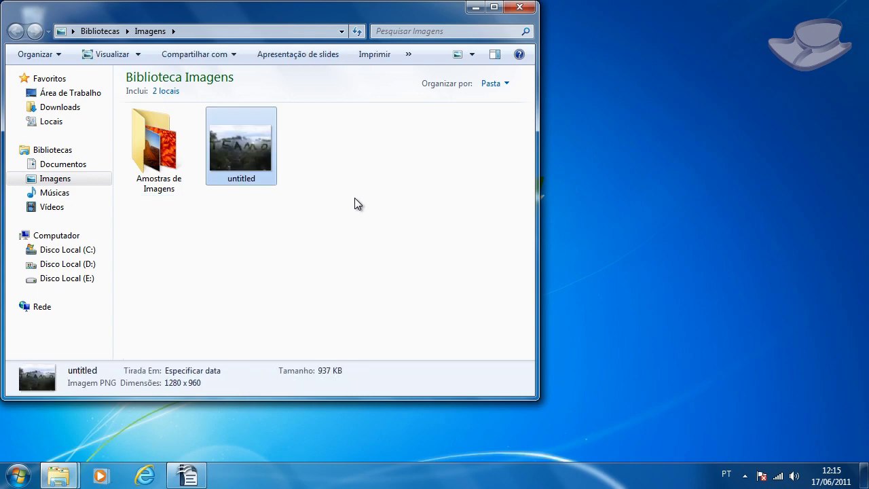
pyautogui.press('F2')
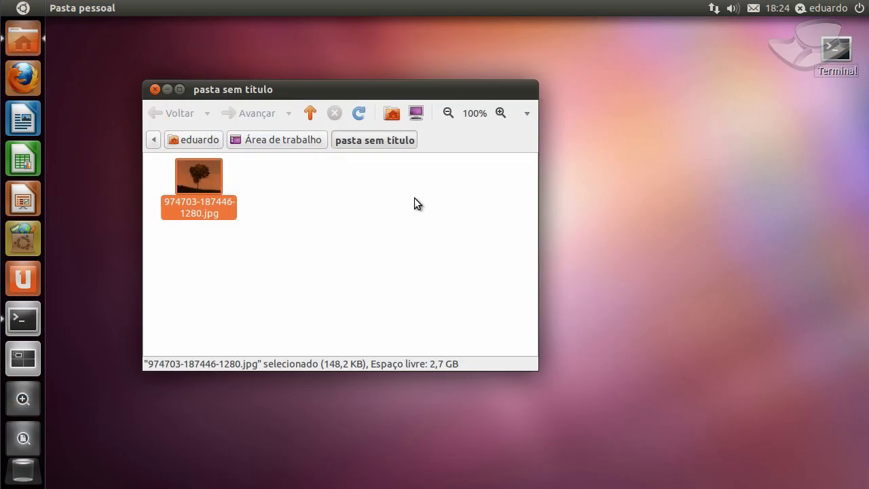
pyautogui.click(584, 190)
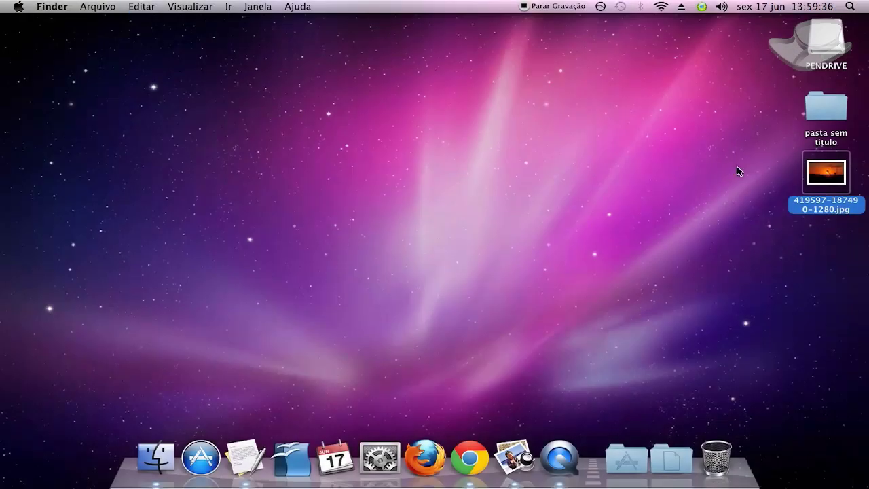
pyautogui.press('super+c')
pyautogui.click(837, 122)
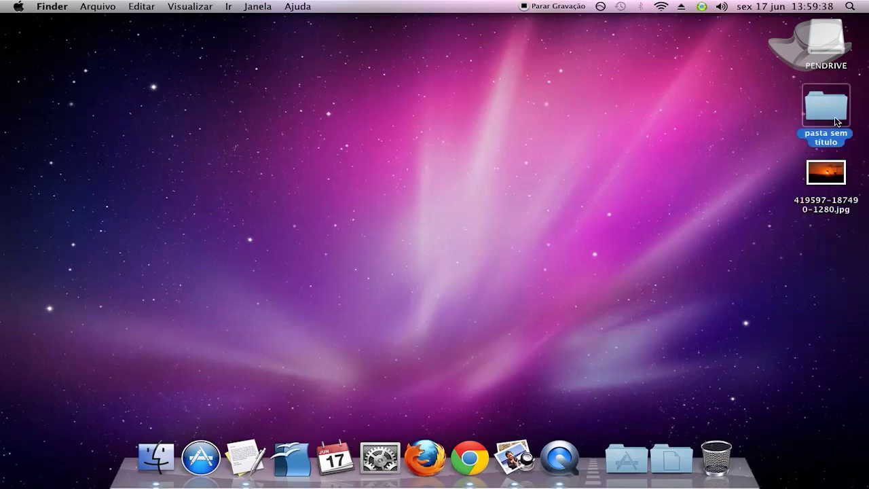
pyautogui.doubleClick(837, 123)
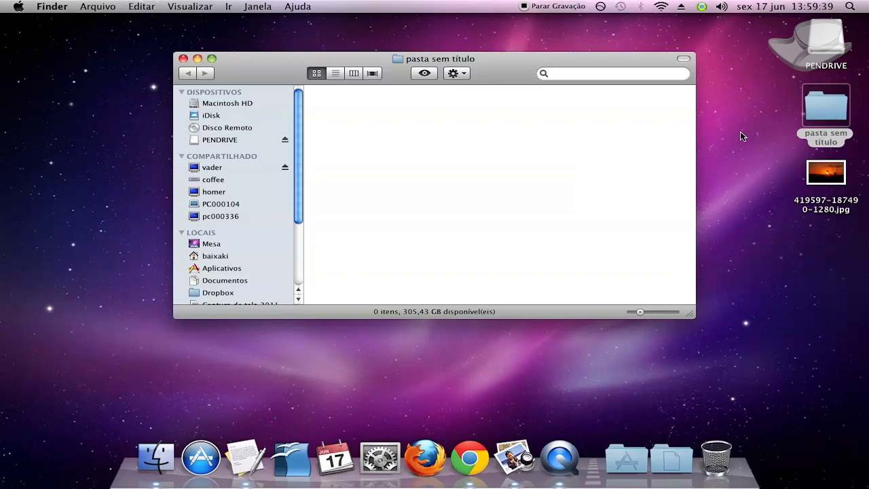
pyautogui.press('super+v')
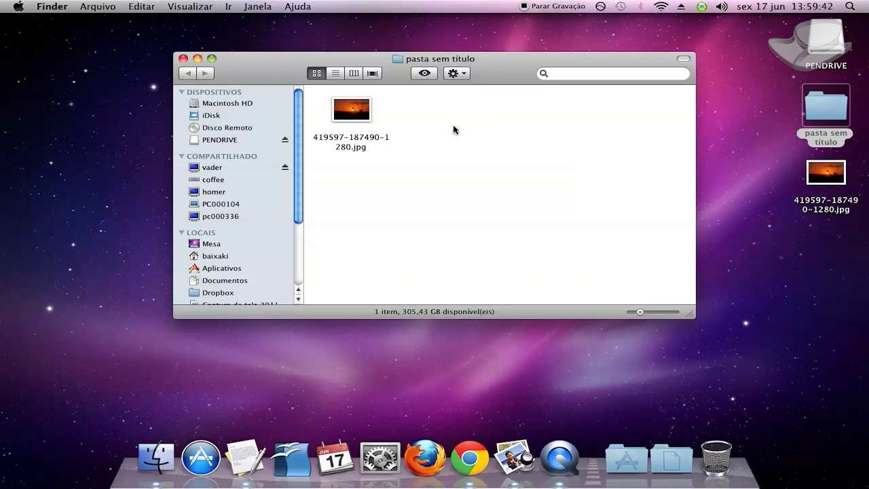
pyautogui.click(352, 121)
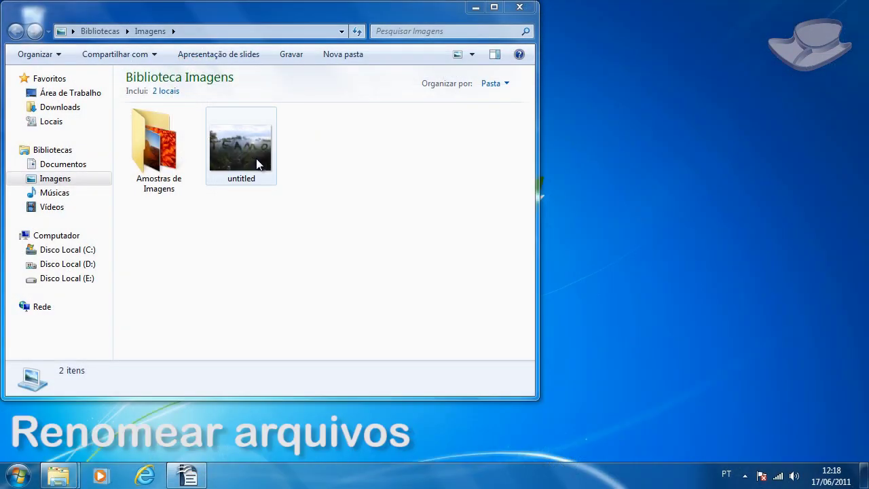
# - In the Windows Imagens library, rename the untitled picture, entering "foto do d" as the name
pyautogui.click(256, 158)
pyautogui.rightClick(256, 158)
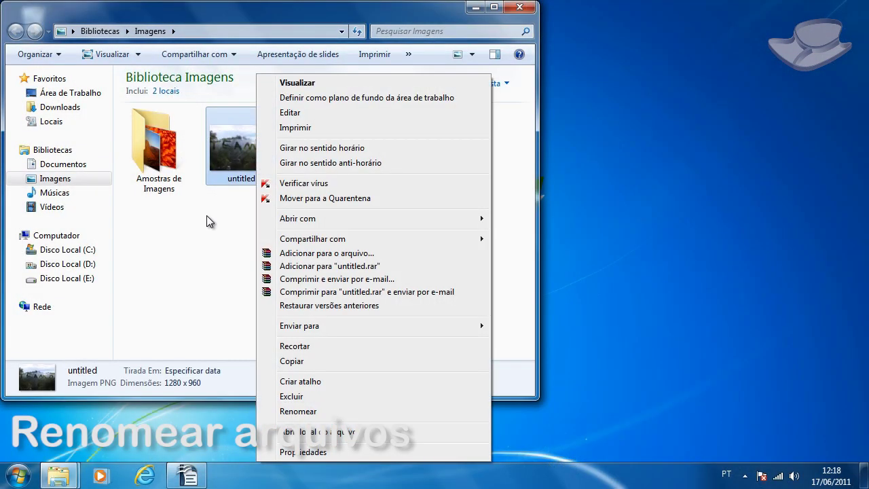
pyautogui.click(298, 412)
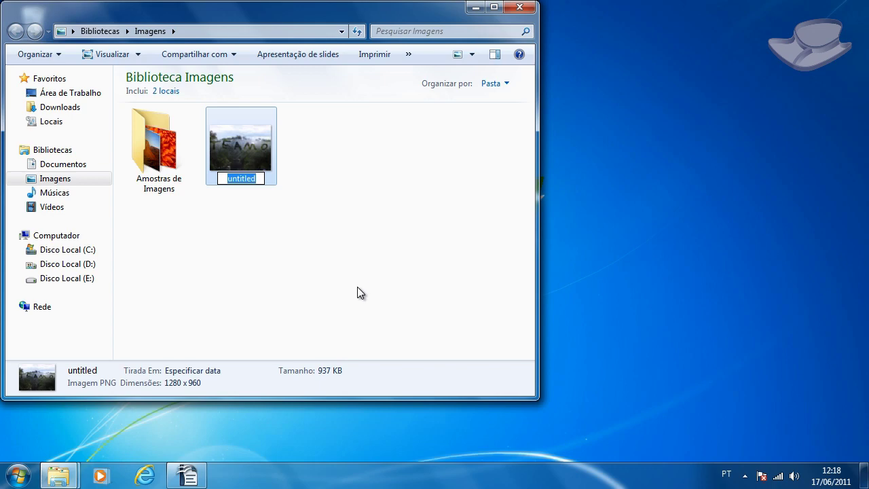
pyautogui.write('foto do d')
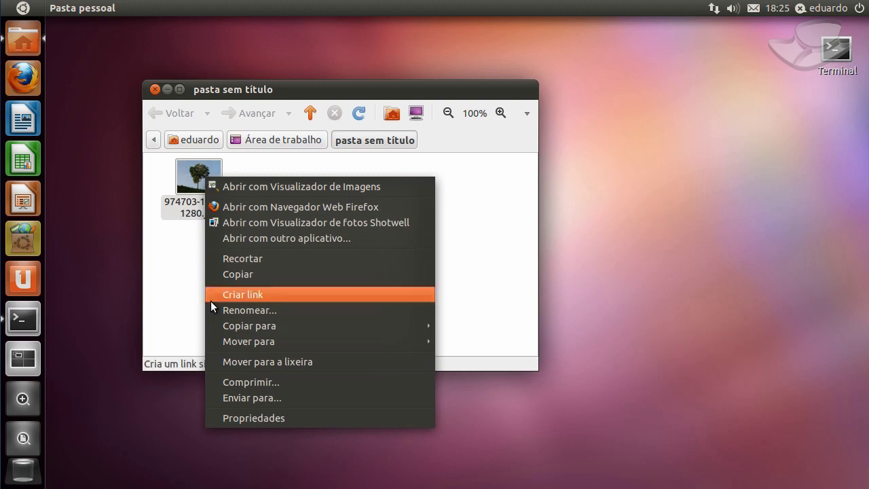
pyautogui.click(308, 313)
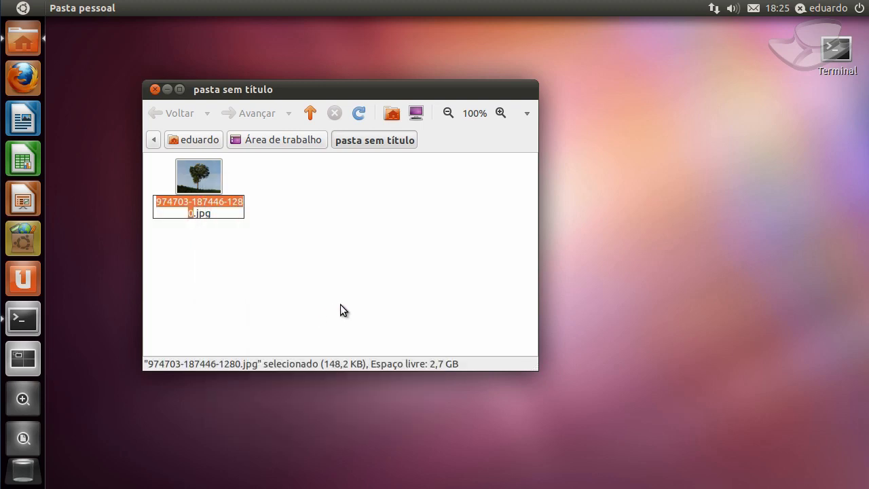
pyautogui.write('arvore')
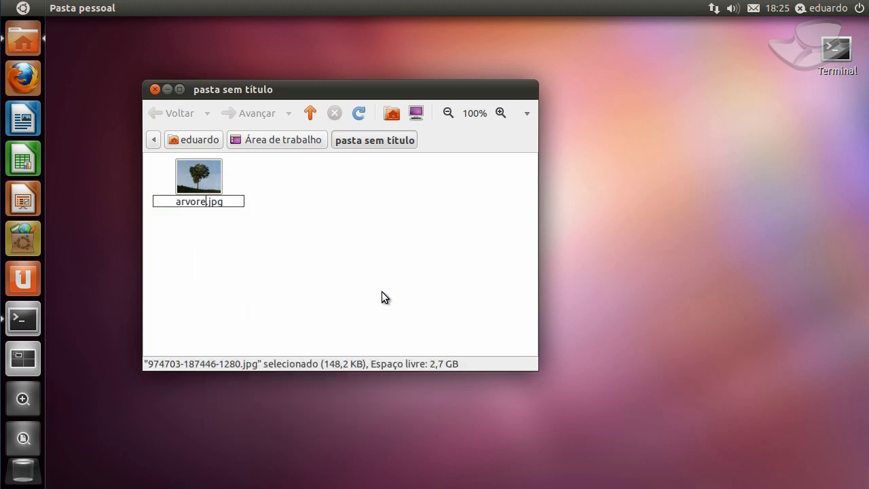
pyautogui.press('Return')
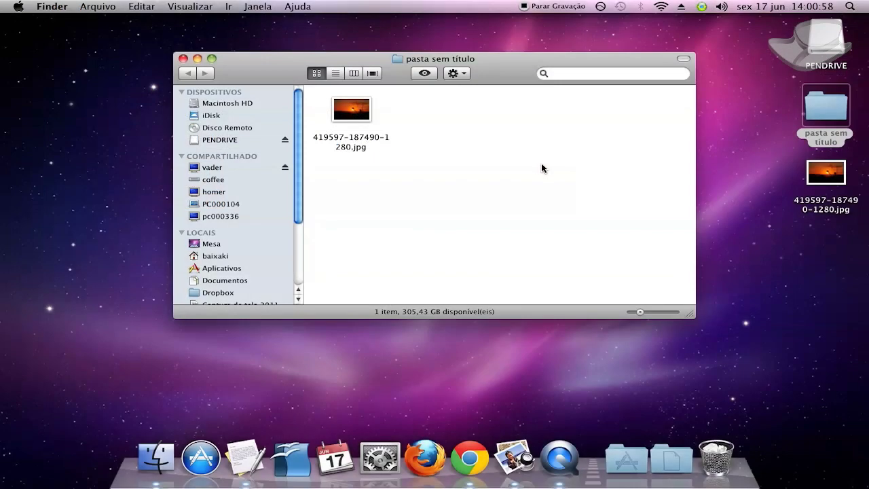
pyautogui.click(358, 119)
pyautogui.rightClick(356, 117)
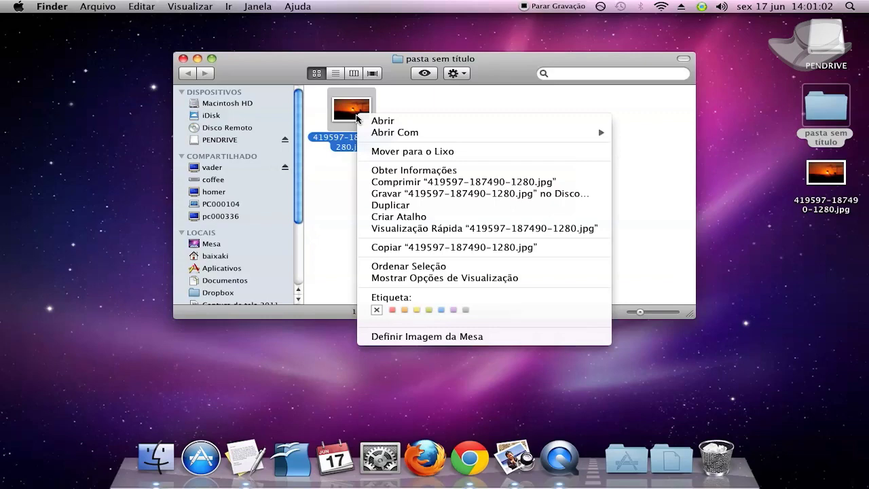
pyautogui.click(413, 169)
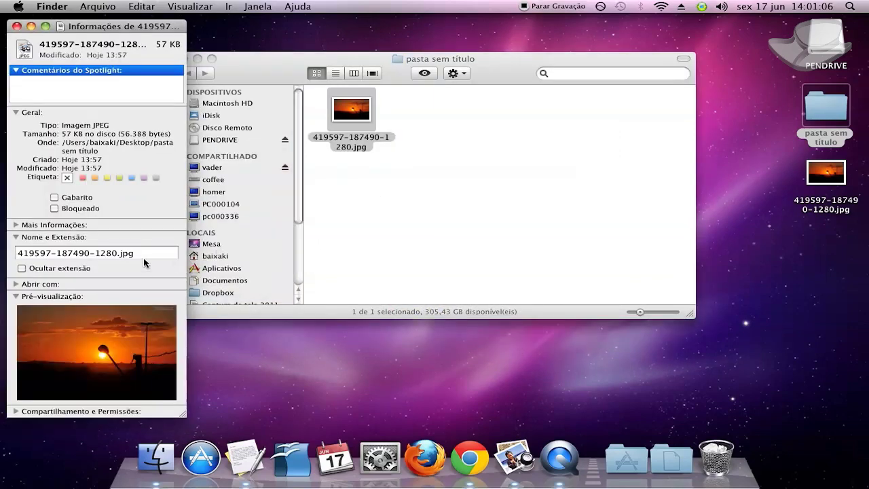
pyautogui.moveTo(119, 253); pyautogui.dragTo(7, 264)
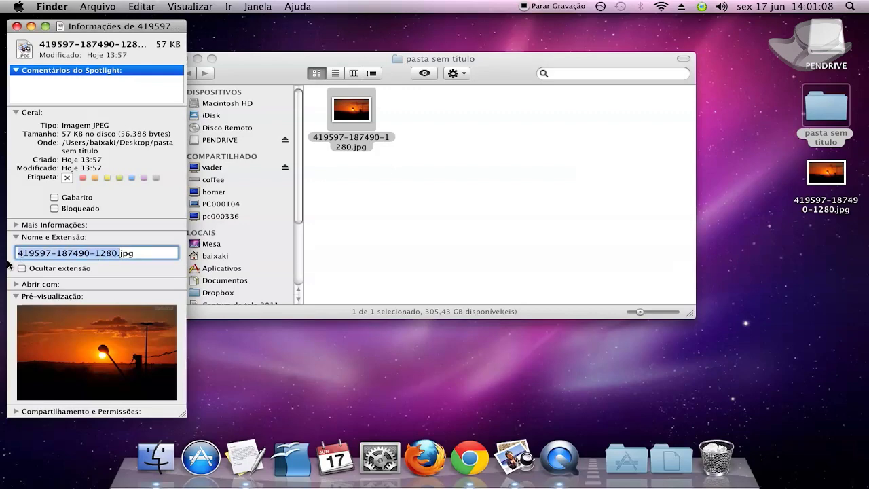
pyautogui.write('sunse')
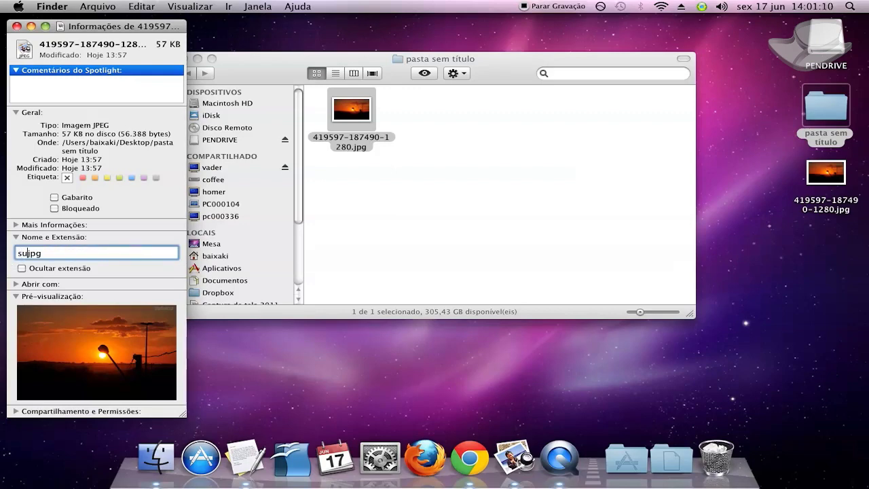
pyautogui.write('t')
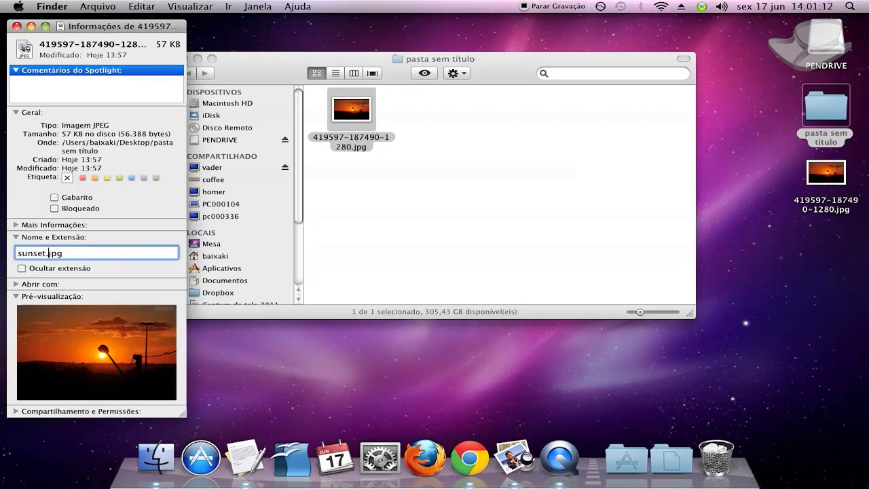
pyautogui.press('Return')
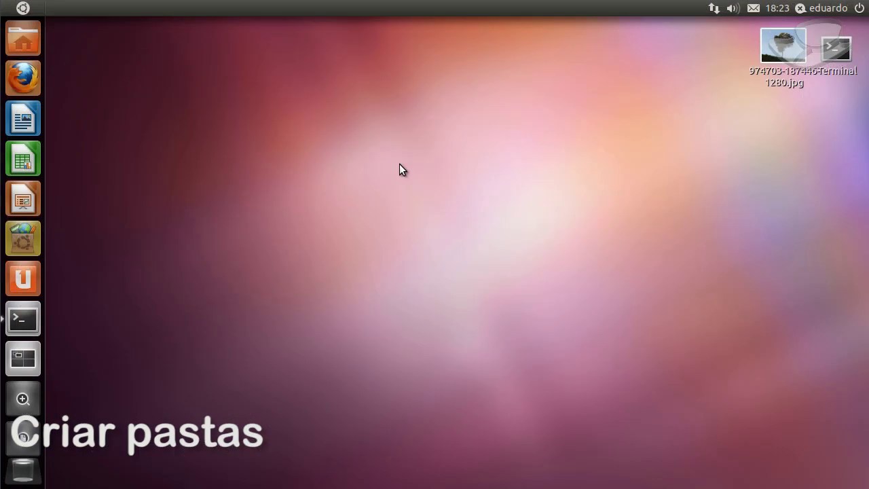
# - In Ubuntu, create a new folder on the desktop
pyautogui.rightClick(399, 170)
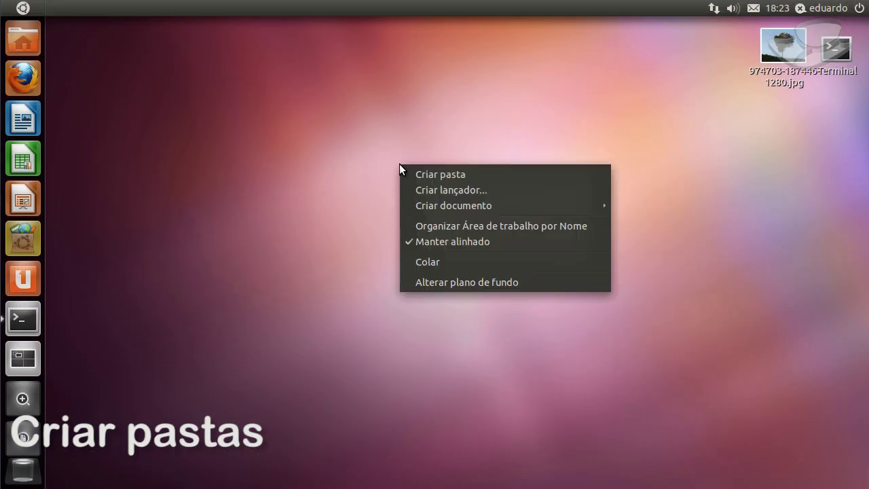
pyautogui.click(412, 174)
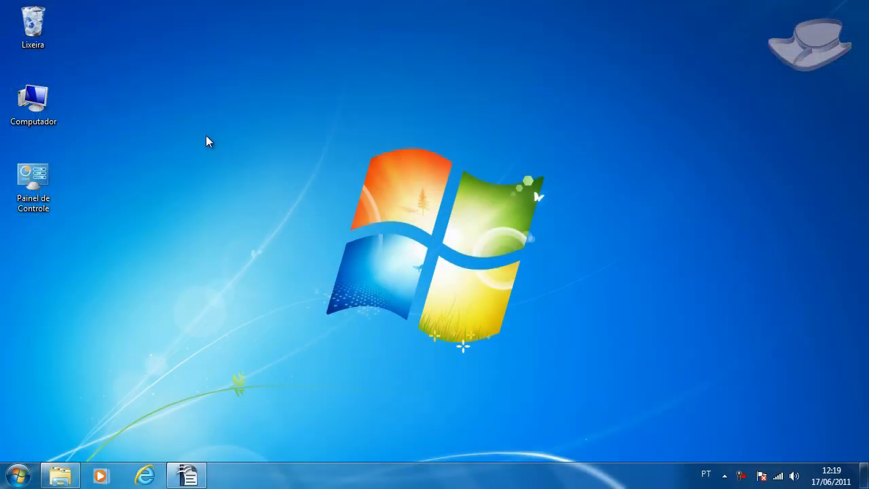
# - In Windows, create a new folder on the desktop and name it fotos
pyautogui.rightClick(207, 136)
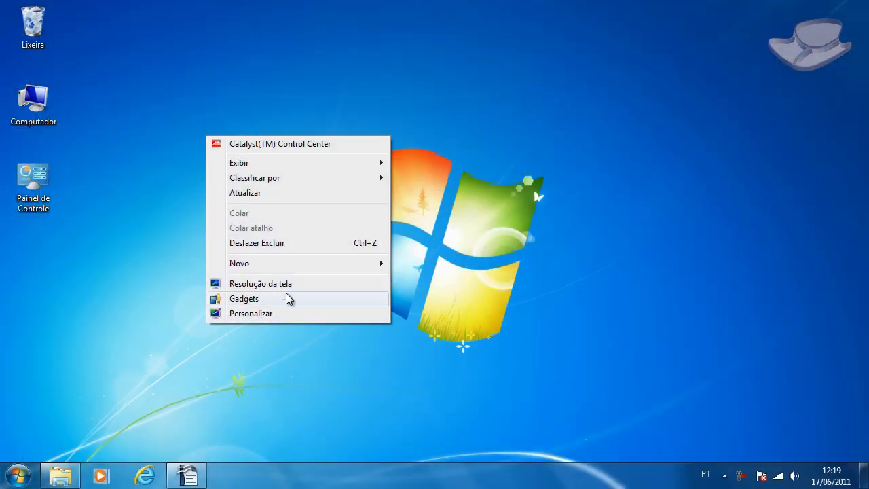
pyautogui.moveTo(297, 265)
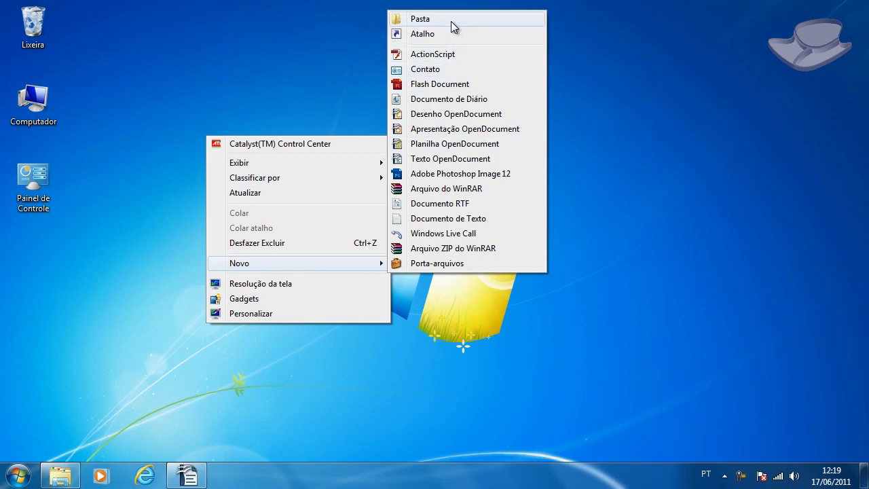
pyautogui.click(451, 21)
pyautogui.write('Baixa')
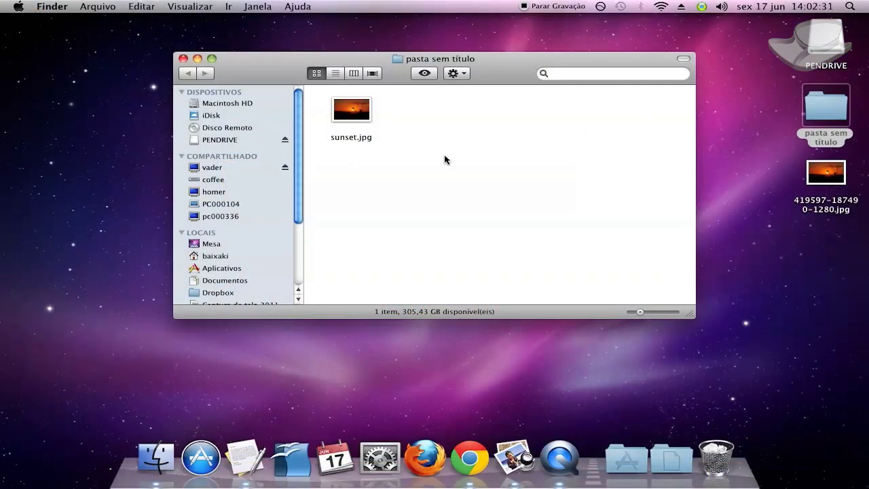
# - On the Mac, create a new folder inside pasta sem título, beside sunset.jpg
pyautogui.rightClick(445, 159)
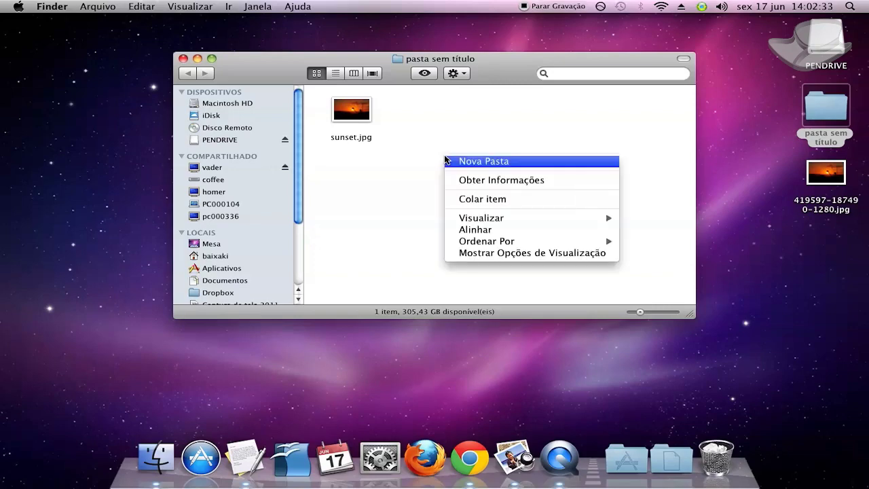
pyautogui.click(479, 161)
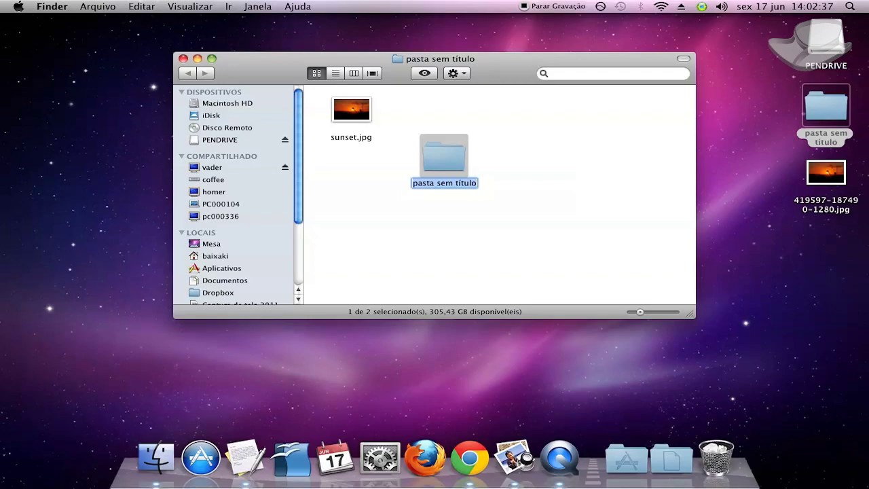
pyautogui.click(447, 171)
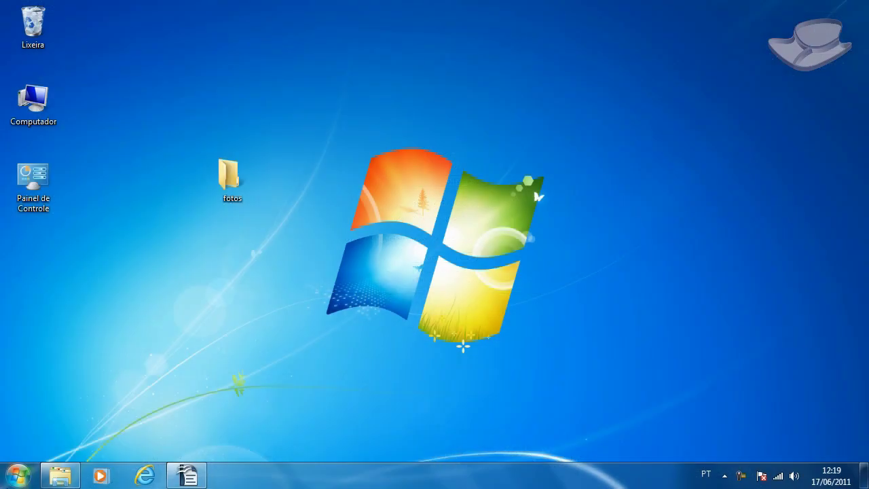
# - In Windows, open Computador and display the computer's system properties
pyautogui.click(18, 475)
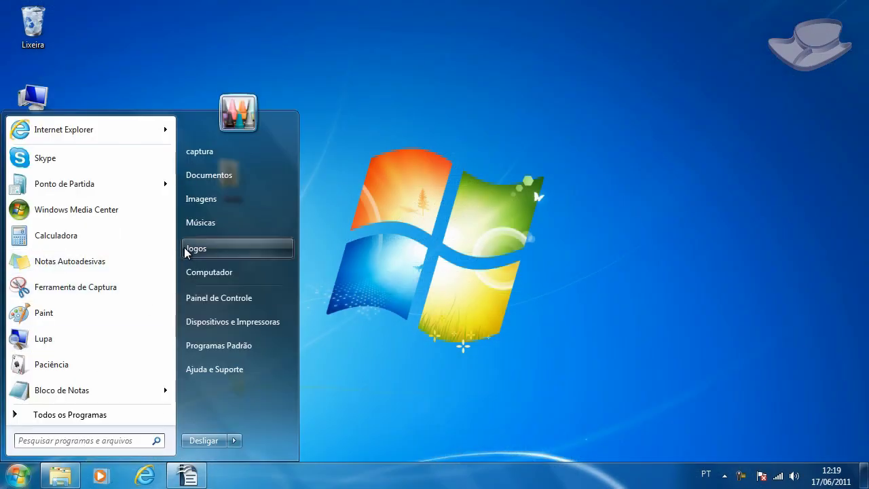
pyautogui.click(213, 271)
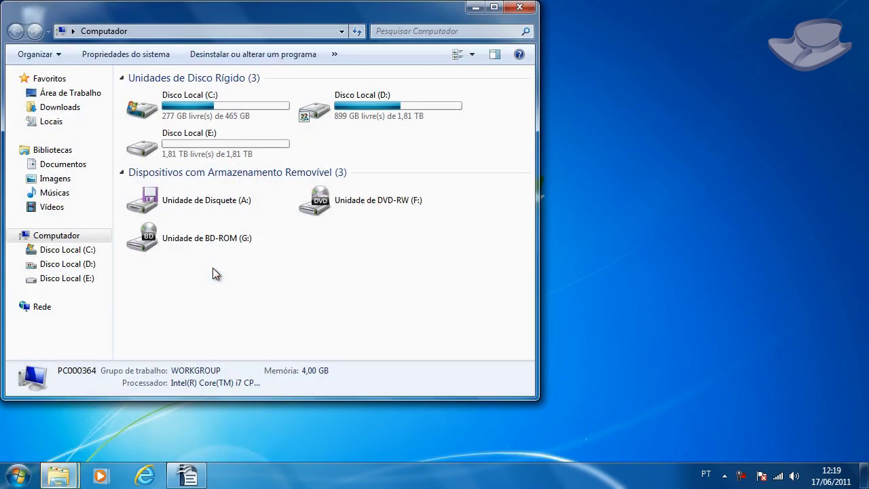
pyautogui.rightClick(241, 269)
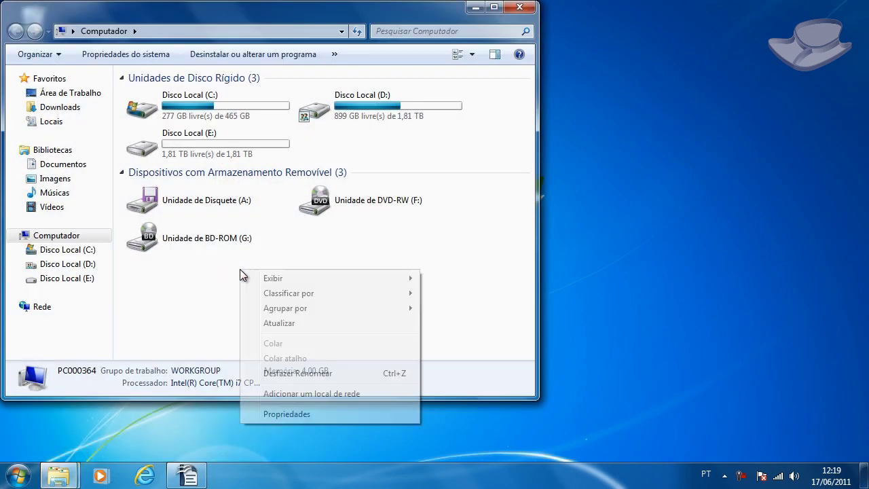
pyautogui.click(287, 415)
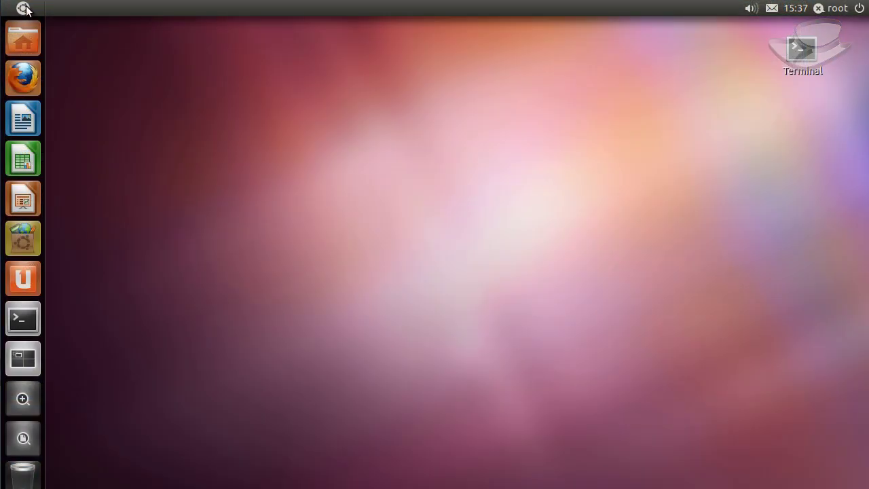
# - In Ubuntu, search the applications for "sistema" and open Monitor do sistema
pyautogui.click(23, 9)
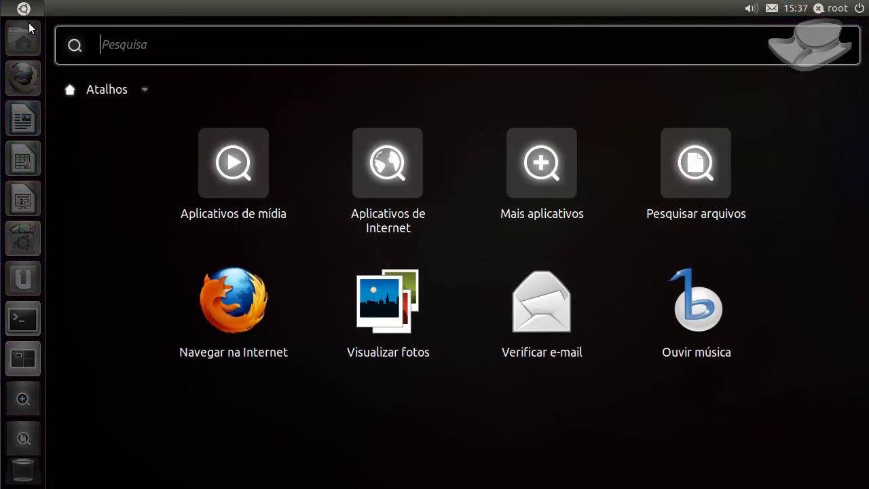
pyautogui.write('sistema')
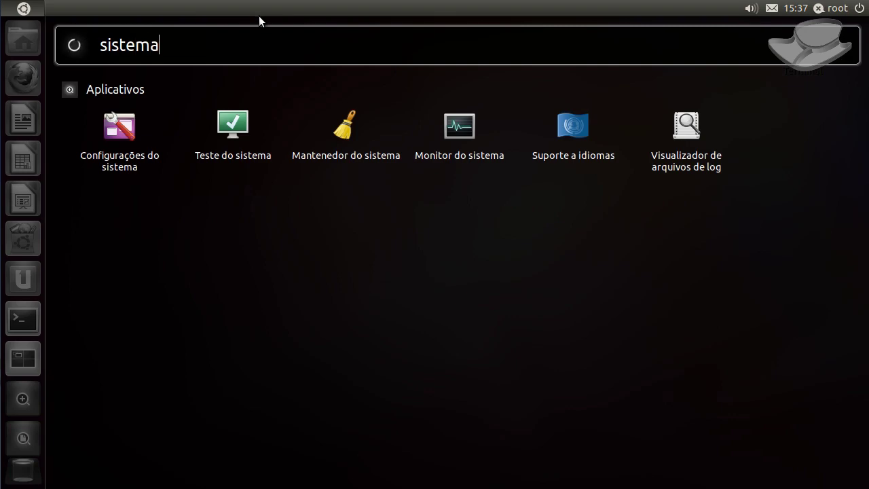
pyautogui.click(461, 126)
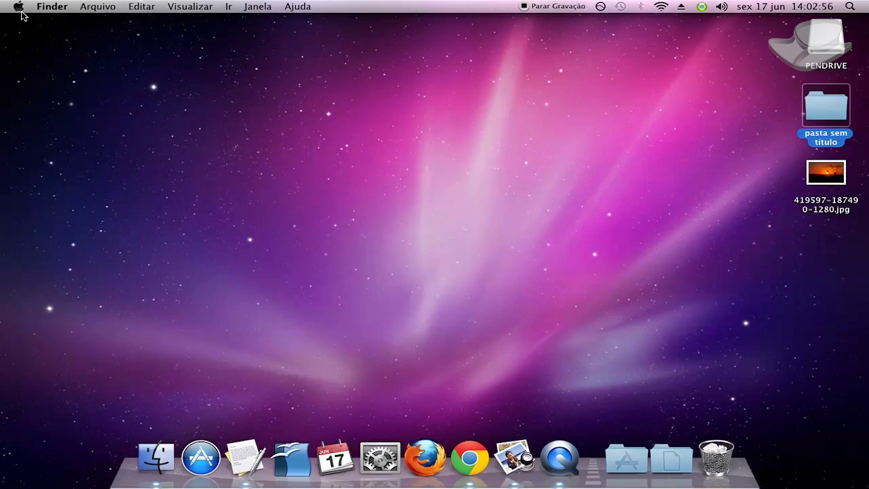
# - On the Mac, open the system information with Sobre Este Mac
pyautogui.click(20, 7)
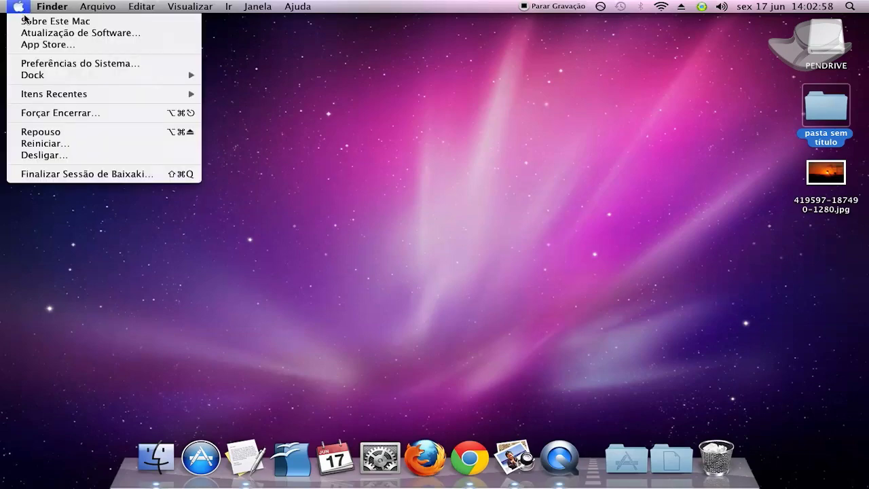
pyautogui.click(26, 22)
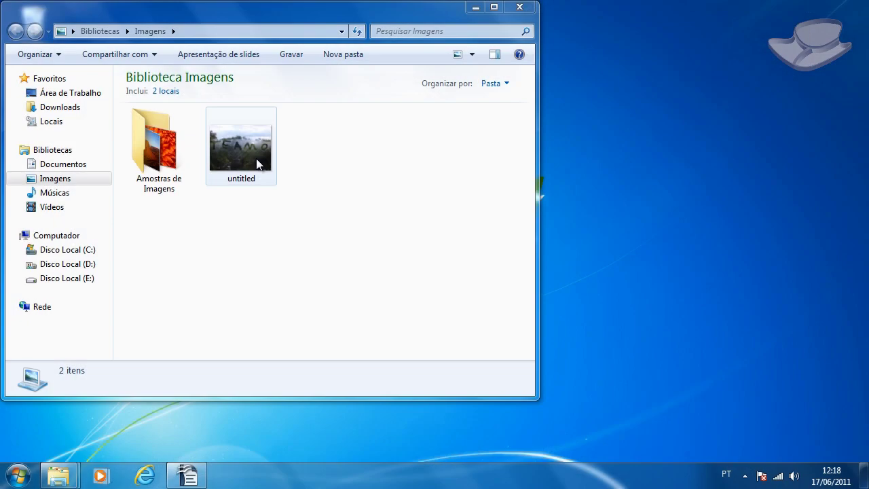
# - In the Windows Imagens library, rename the untitled picture, entering "foto" as the start of the name
pyautogui.click(256, 159)
pyautogui.rightClick(256, 158)
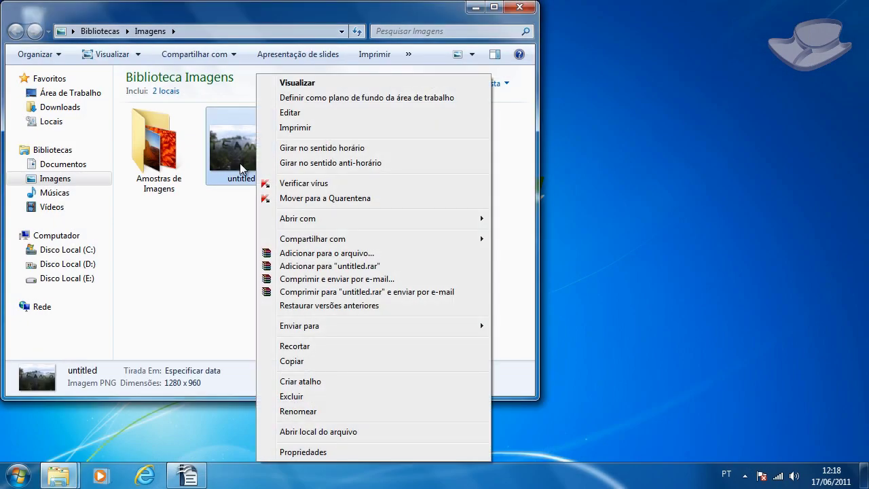
pyautogui.click(297, 412)
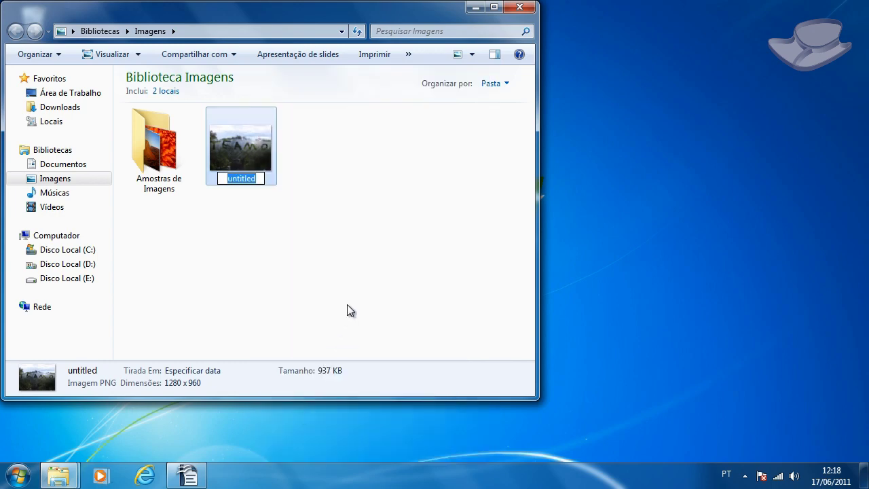
pyautogui.write('Natal')
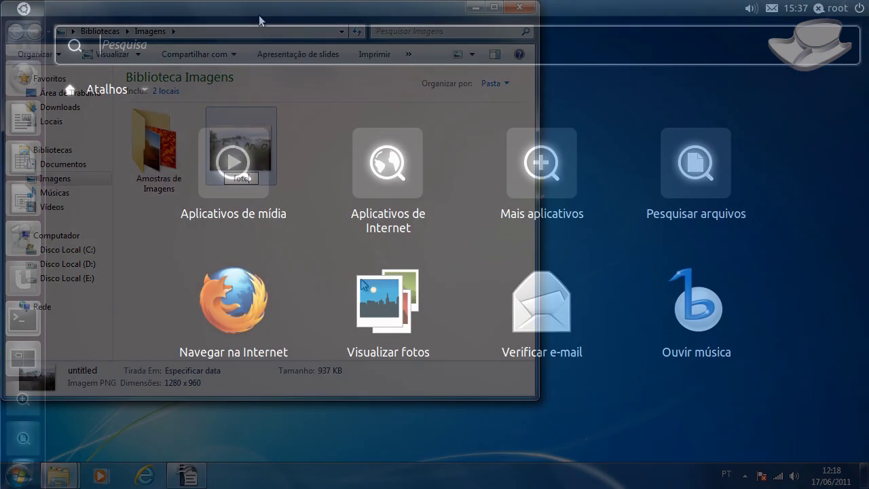
# - In Ubuntu, search the applications for "sistema"
pyautogui.write('sistema')
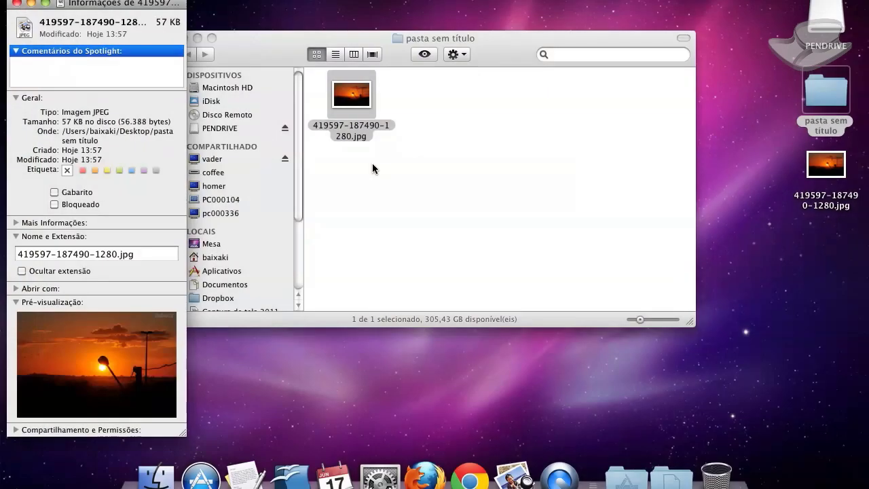
pyautogui.moveTo(140, 256); pyautogui.dragTo(2, 255)
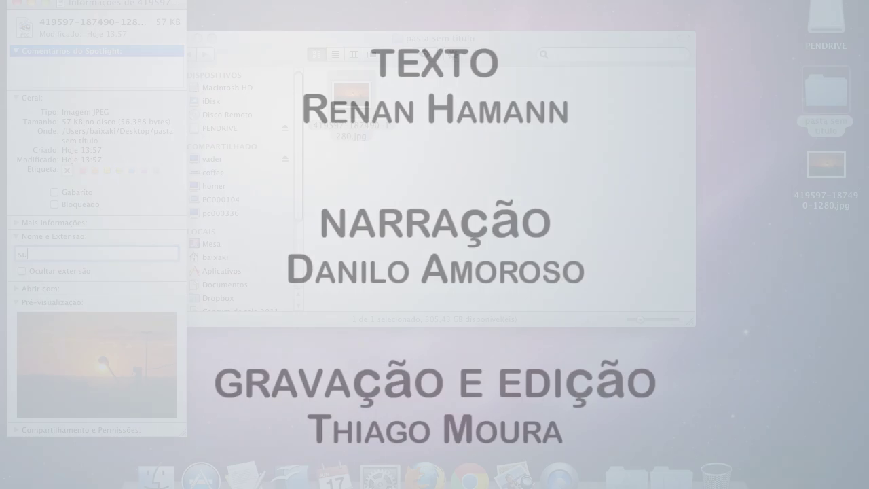